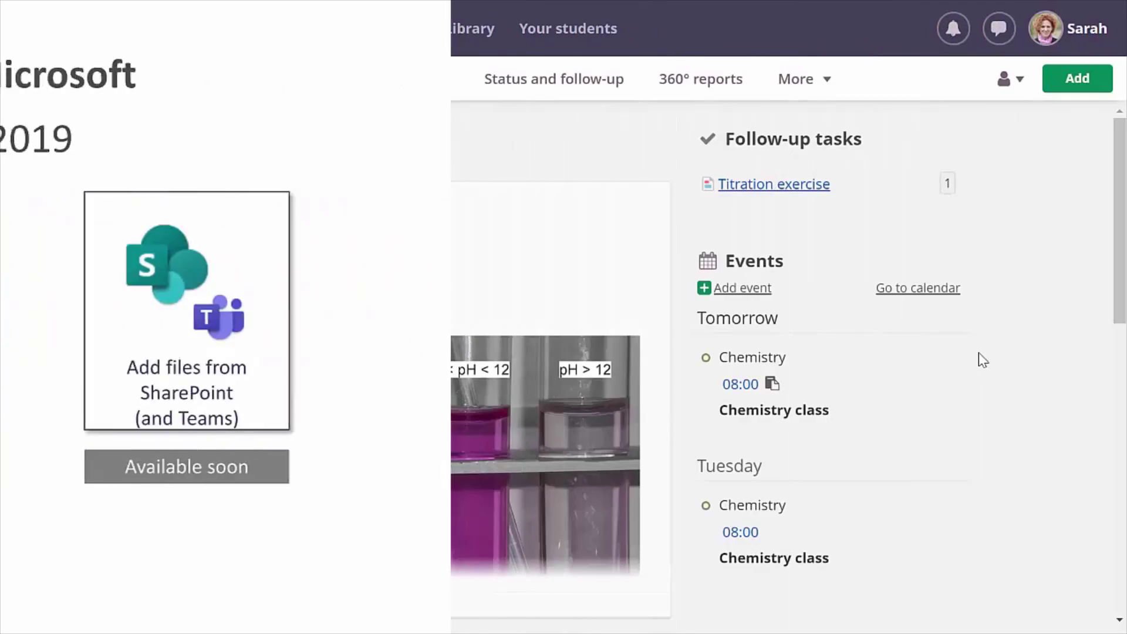
- Create a new PowerPoint presentation in the course titled 'Chemistry summer special!'
{"action": "left_click", "coordinate": [1073, 80]}
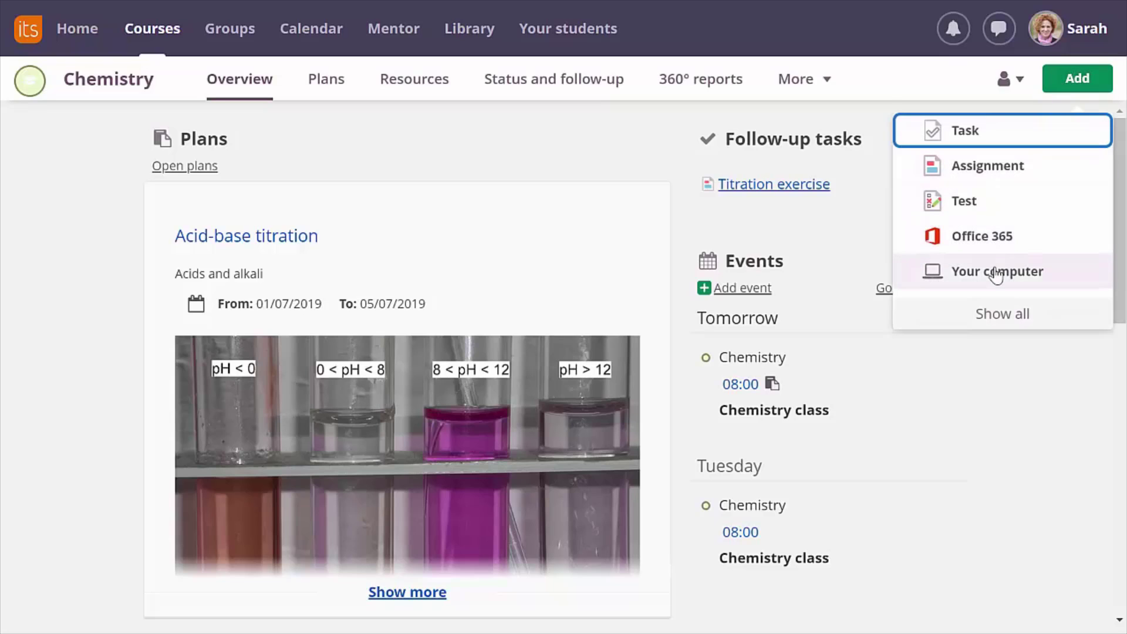
{"action": "left_click", "coordinate": [997, 317]}
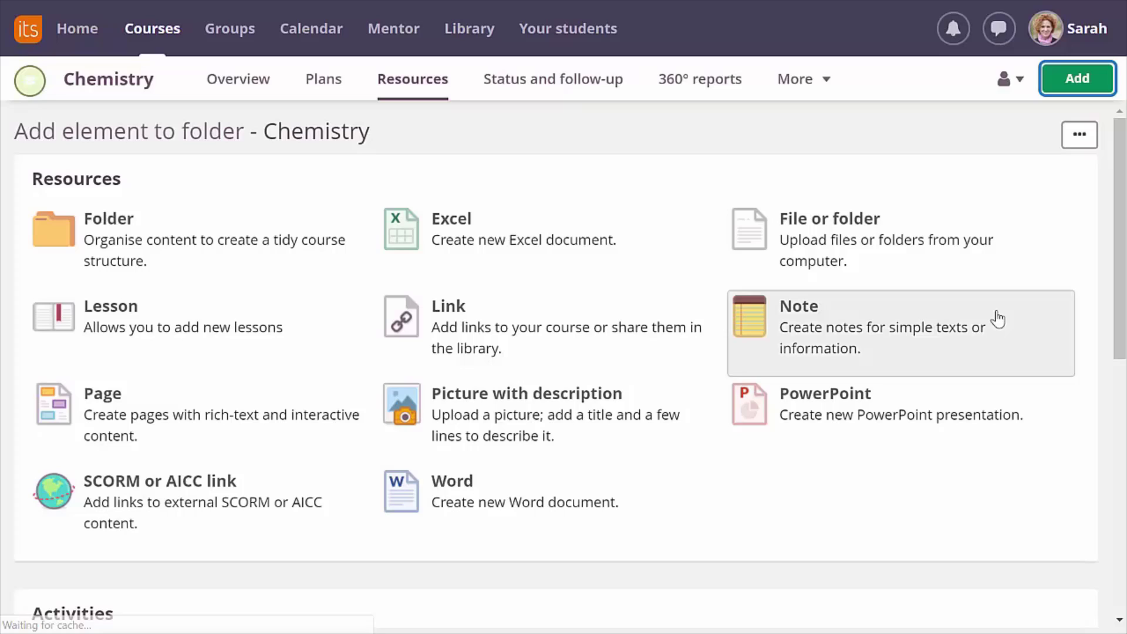
{"action": "left_click", "coordinate": [850, 419]}
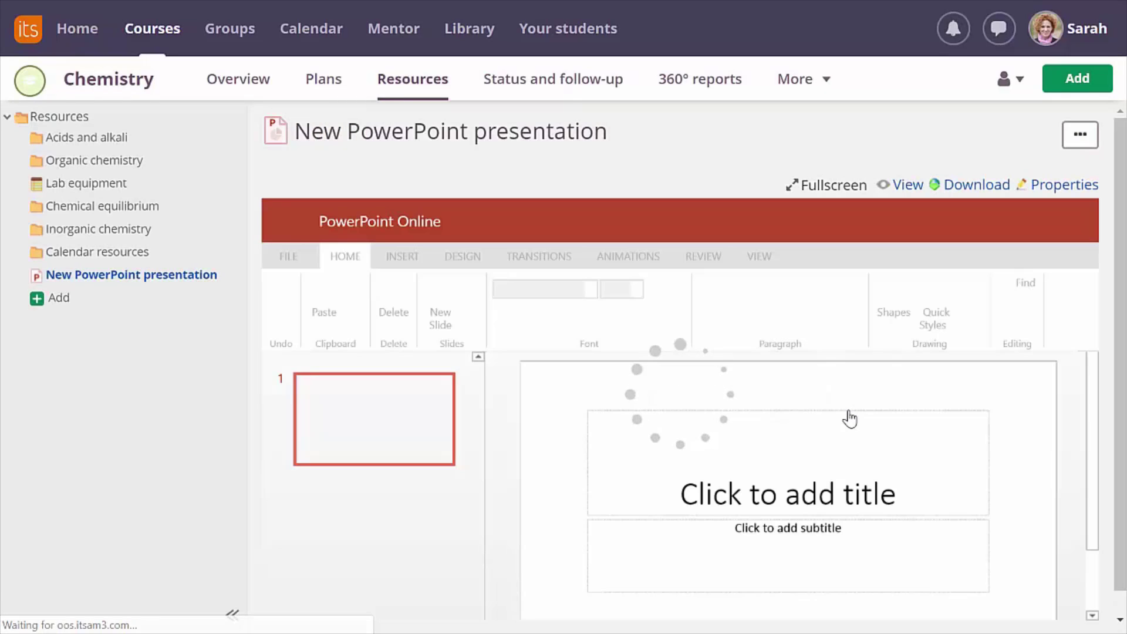
{"action": "left_click", "coordinate": [619, 141]}
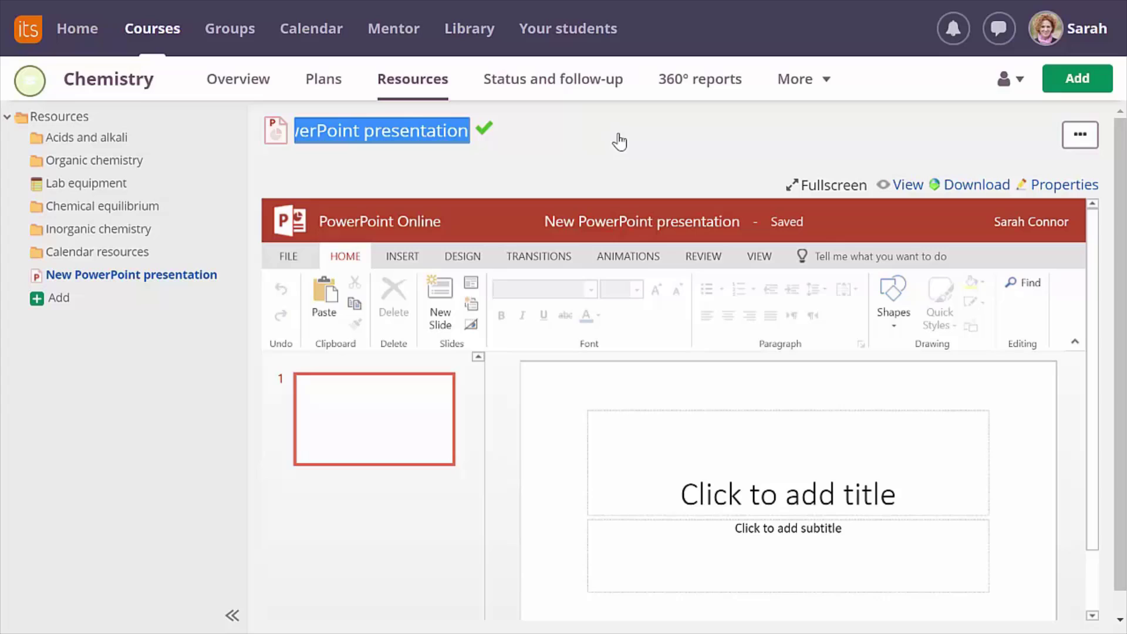
{"action": "type", "text": "Chemist"}
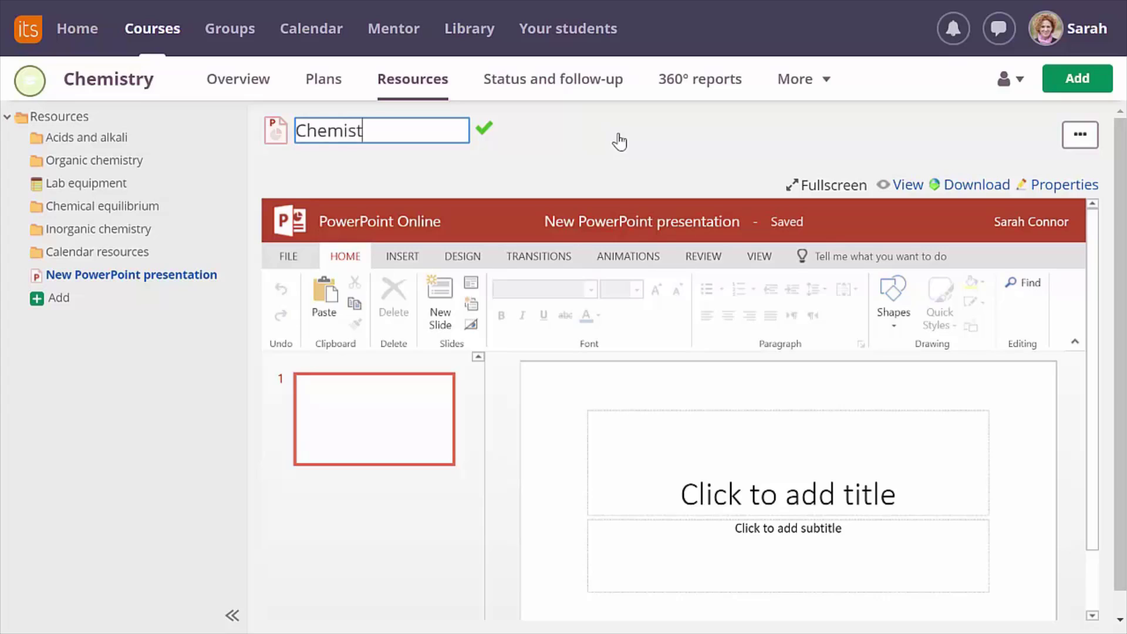
{"action": "type", "text": "ry summer special!"}
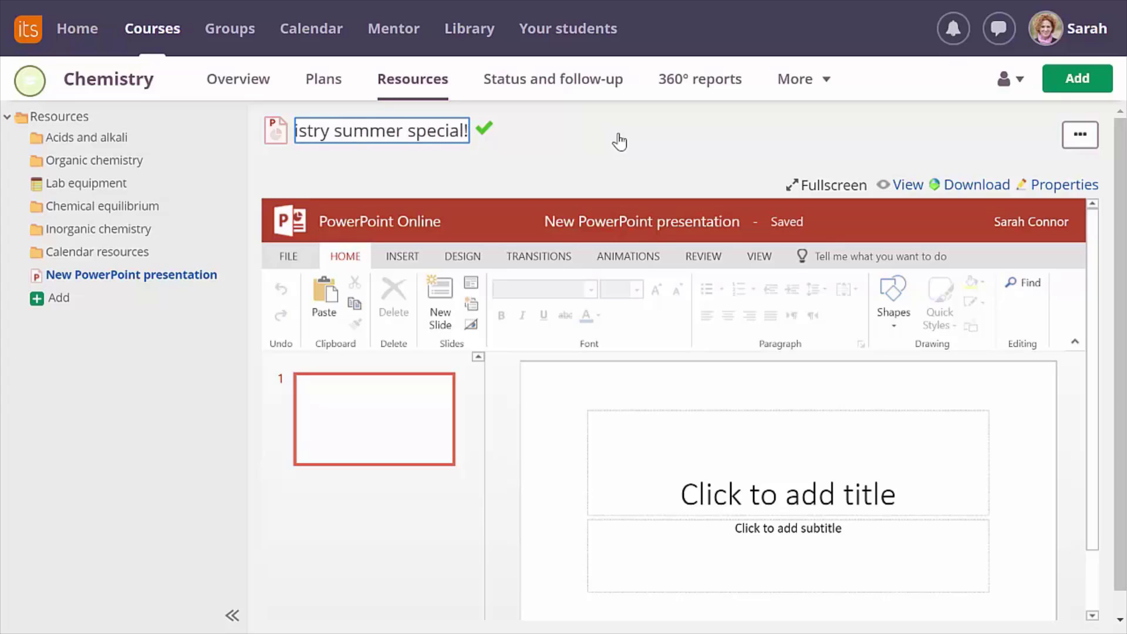
{"action": "left_click", "coordinate": [483, 133]}
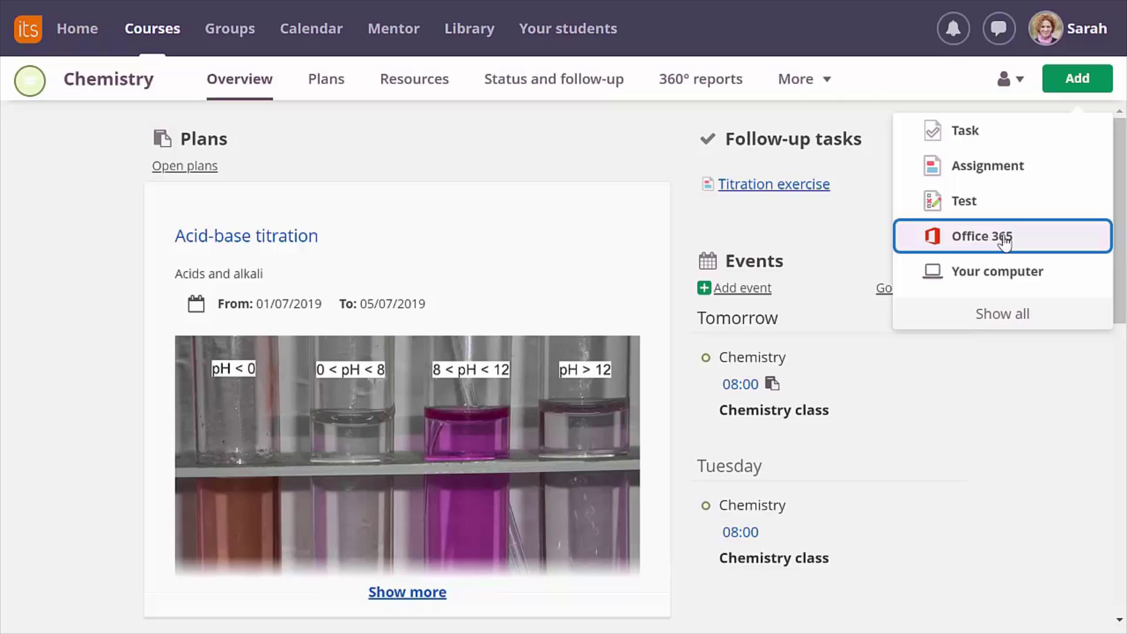
- Add Titration of a weak acid.docx from the Chem123 OneDrive folder to the course resources
{"action": "left_click", "coordinate": [1005, 241]}
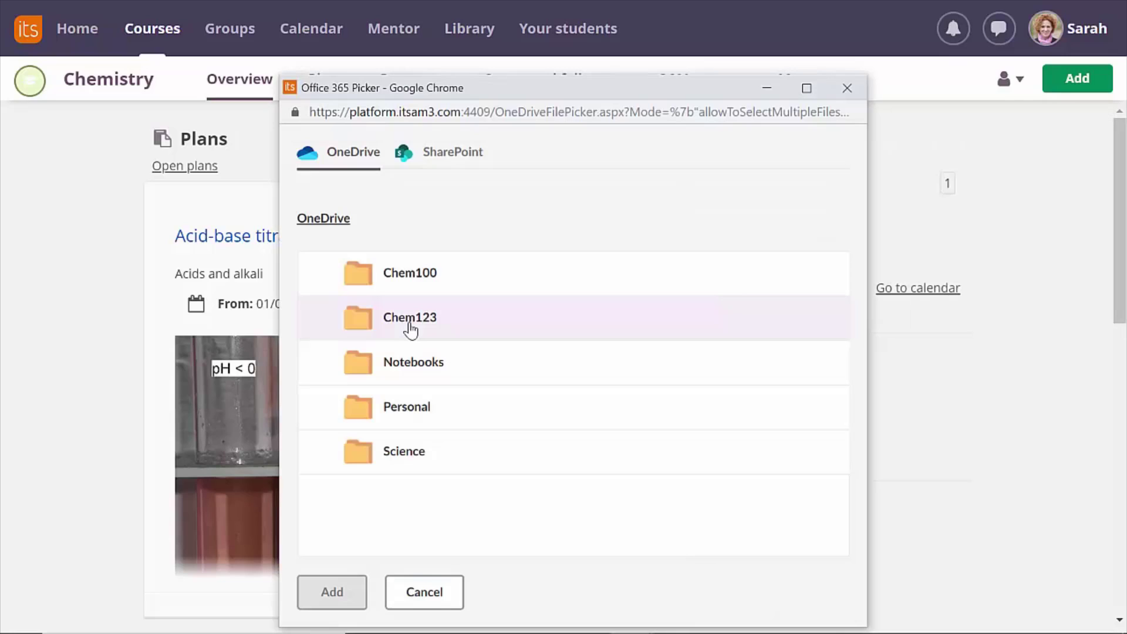
{"action": "left_click", "coordinate": [411, 320]}
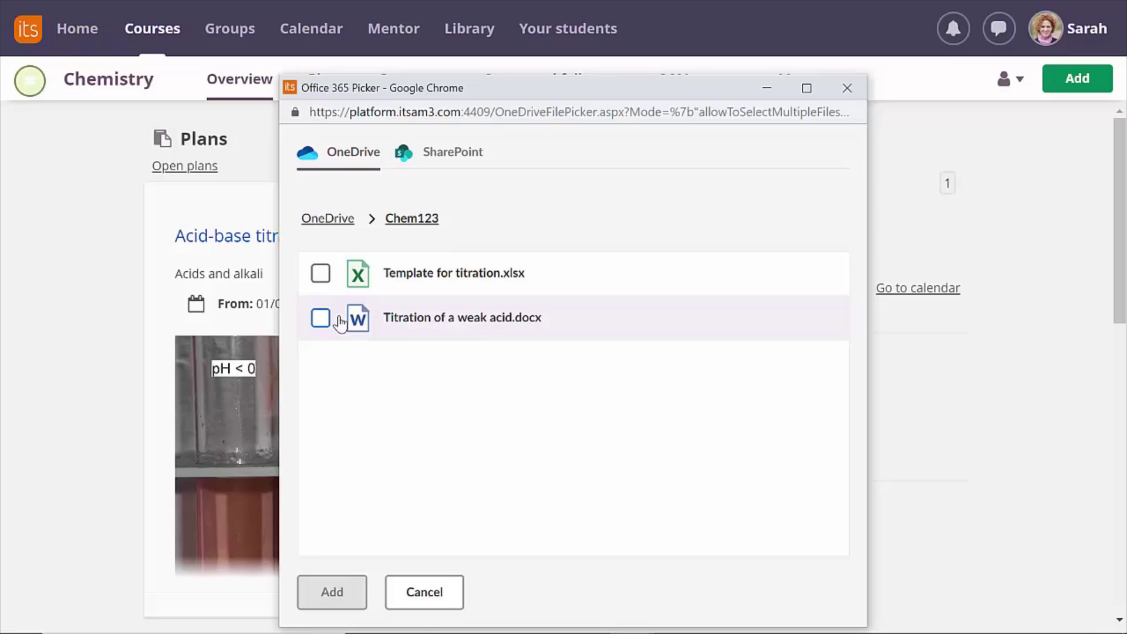
{"action": "left_click", "coordinate": [320, 319]}
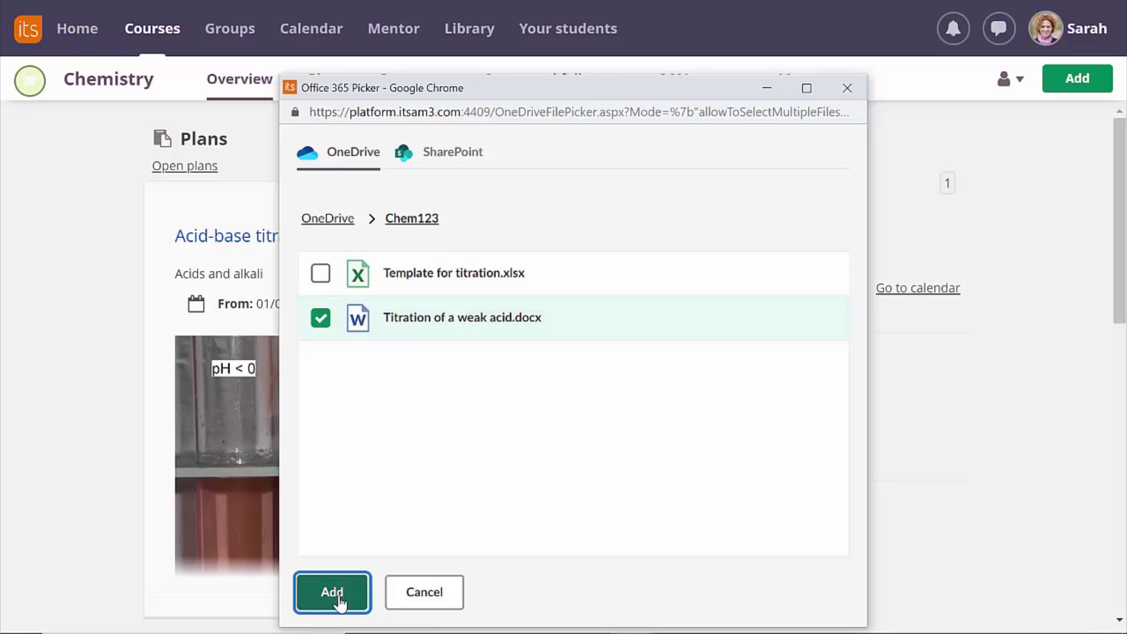
{"action": "left_click", "coordinate": [334, 594]}
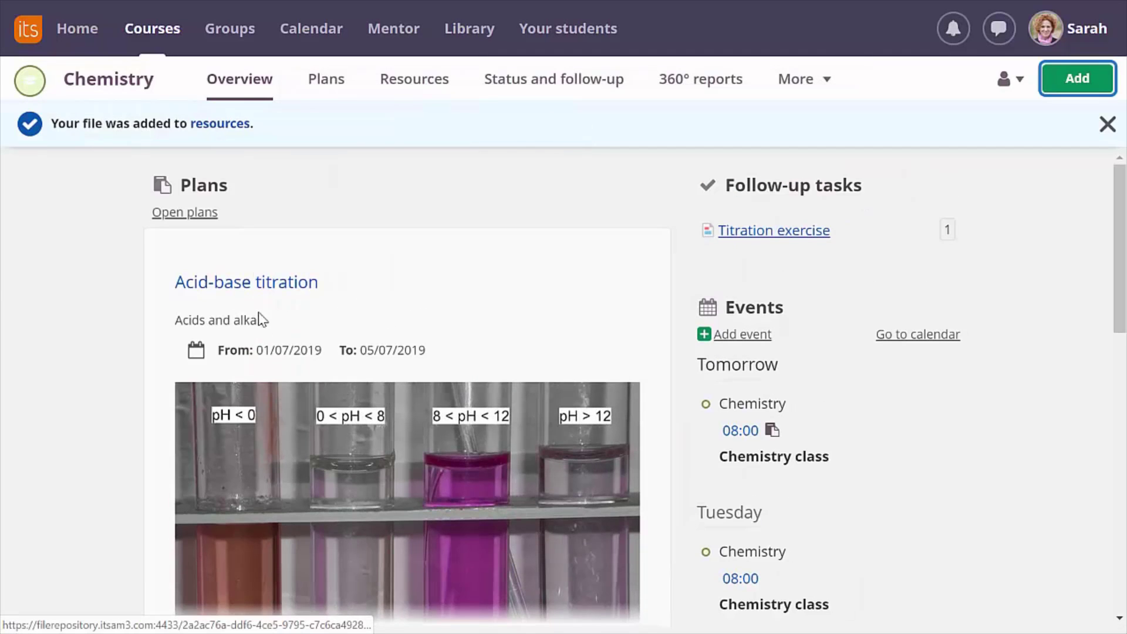
- Post the bulletin 'Take a look at this file to prepare for the experiment tomorrow.' with the docx attached
{"action": "scroll", "coordinate": [305, 246], "scroll_direction": "down", "scroll_amount": 10}
{"action": "scroll", "coordinate": [304, 244], "scroll_direction": "up", "scroll_amount": 4}
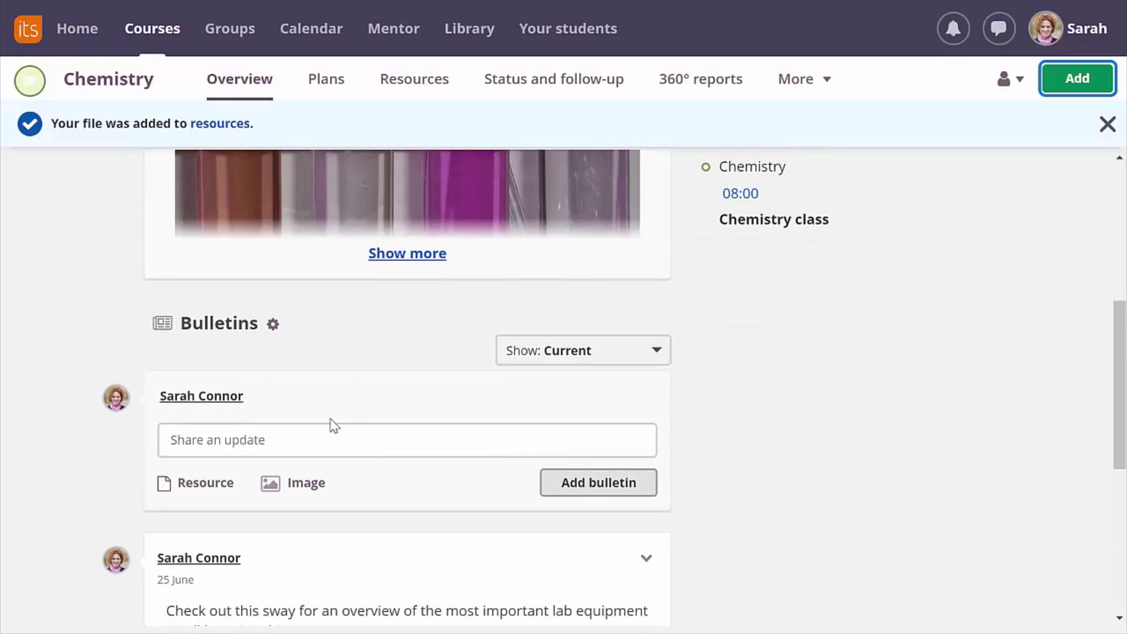
{"action": "left_click", "coordinate": [305, 442]}
{"action": "type", "text": "Tak"}
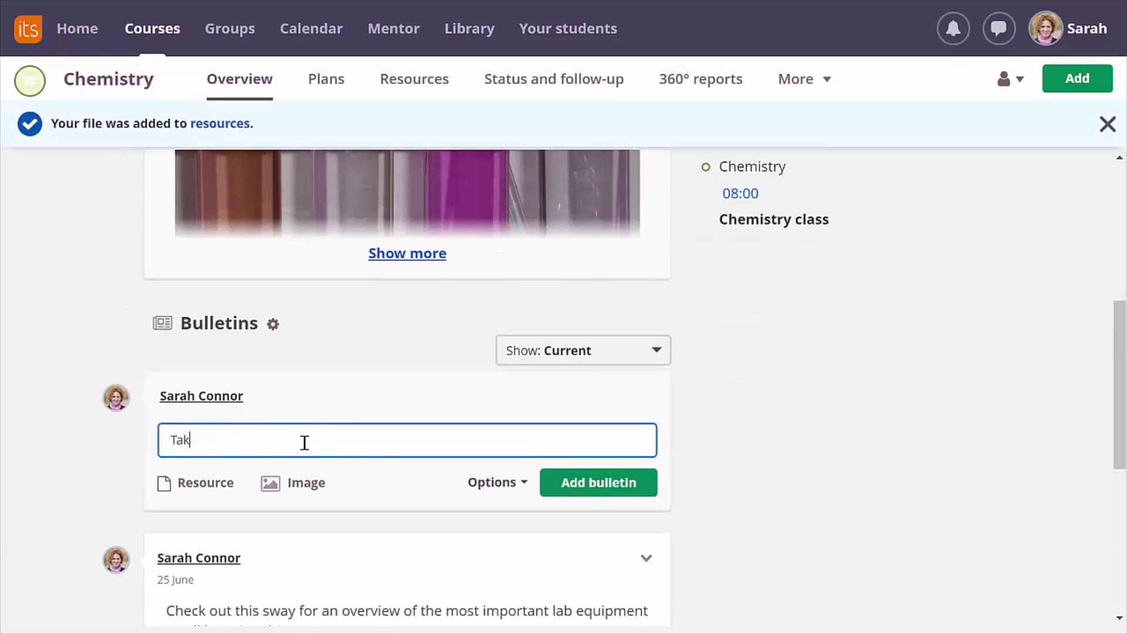
{"action": "type", "text": "e a look at this file to prepare for the experiment tomorrow."}
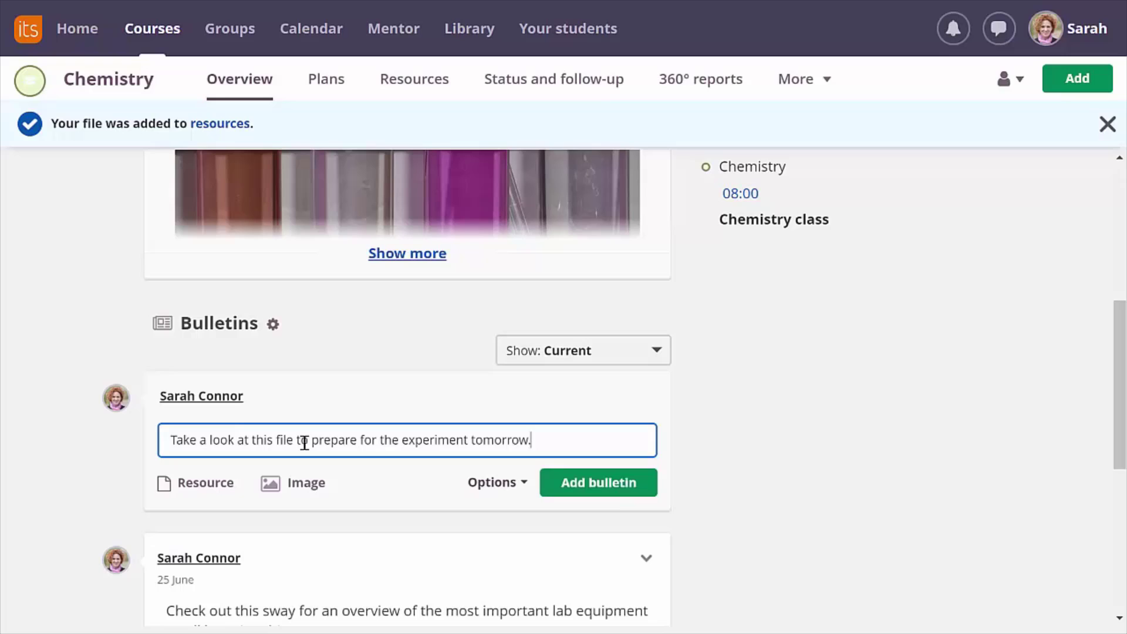
{"action": "left_click", "coordinate": [205, 482]}
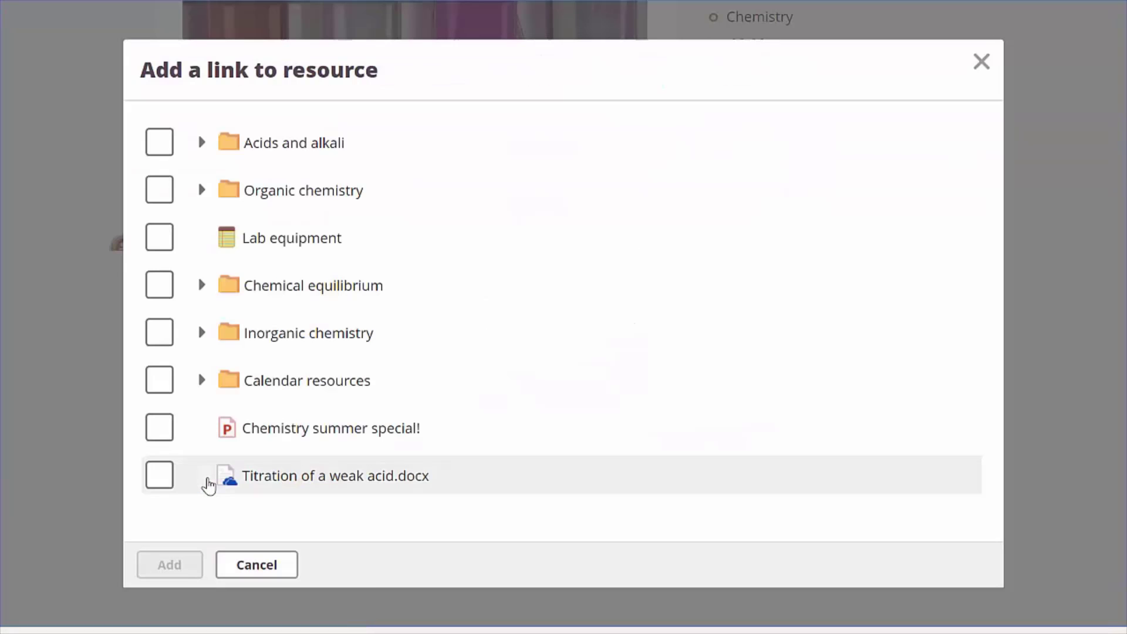
{"action": "left_click", "coordinate": [157, 475]}
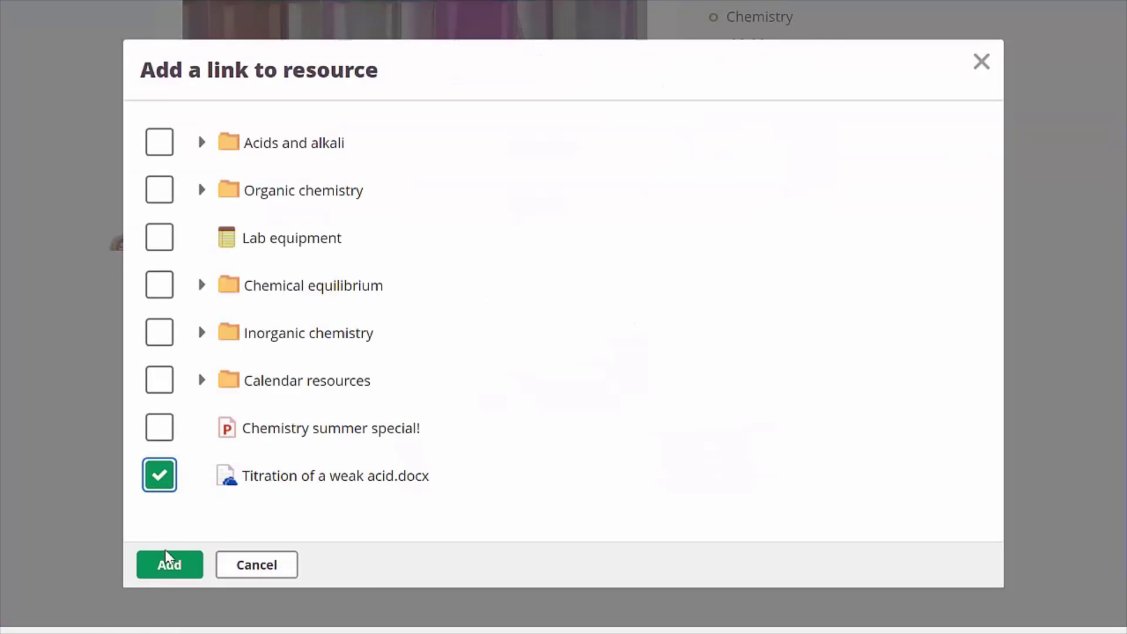
{"action": "left_click", "coordinate": [169, 565]}
{"action": "scroll", "coordinate": [173, 563], "scroll_direction": "down", "scroll_amount": 3}
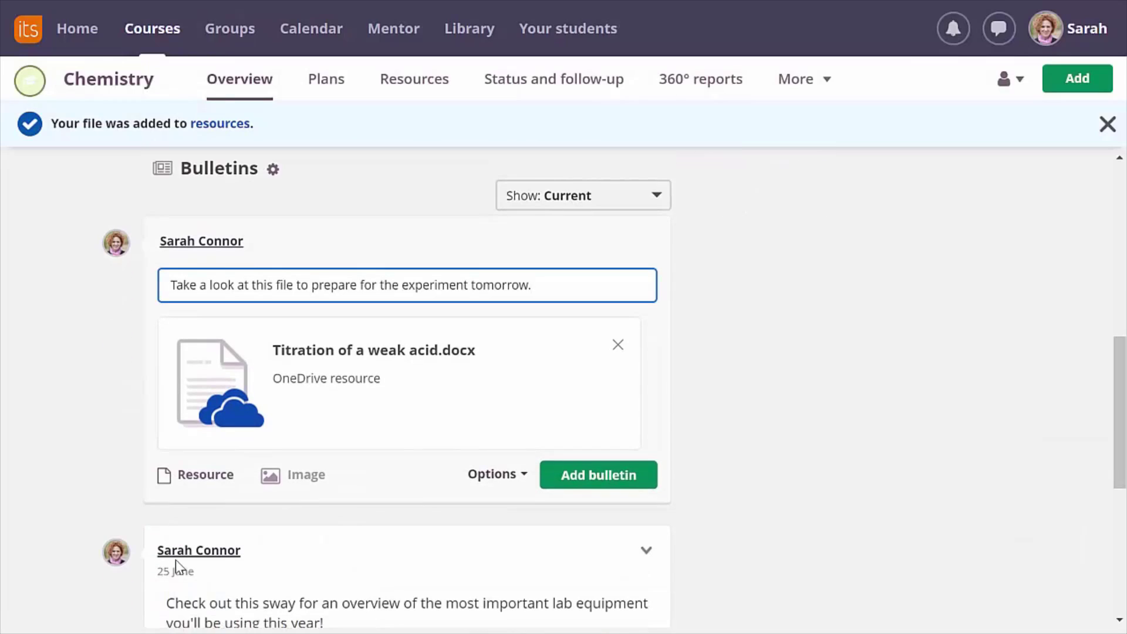
{"action": "left_click", "coordinate": [590, 475]}
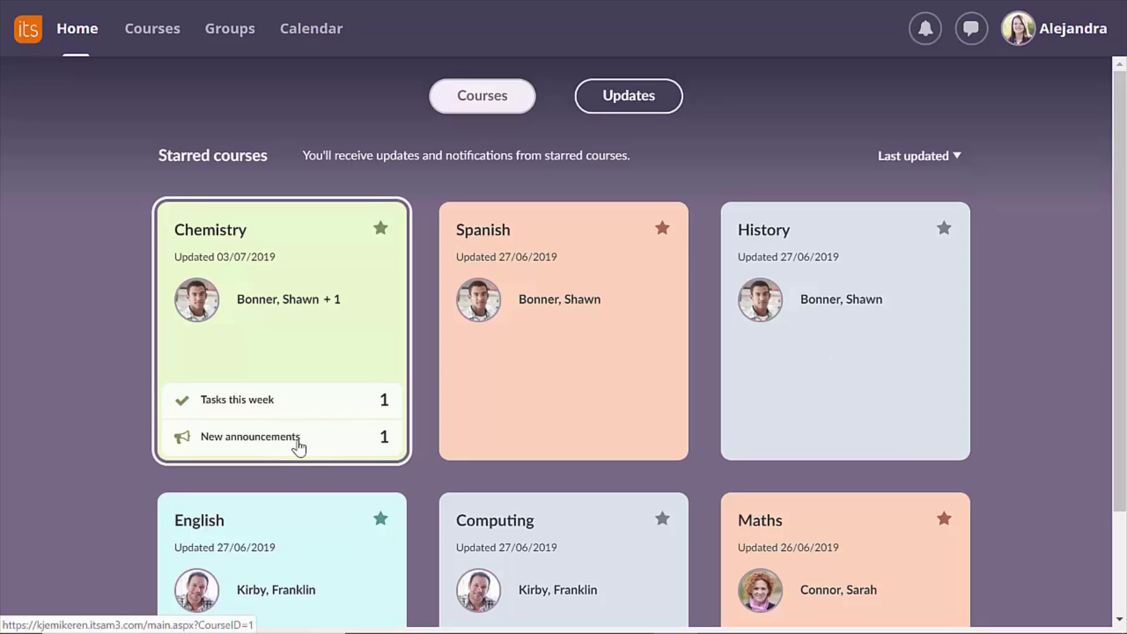
- Open the Lab equipment note from the Chemistry overview and scroll its Sway to the glassware reagent-tubes slide
{"action": "left_click", "coordinate": [298, 447]}
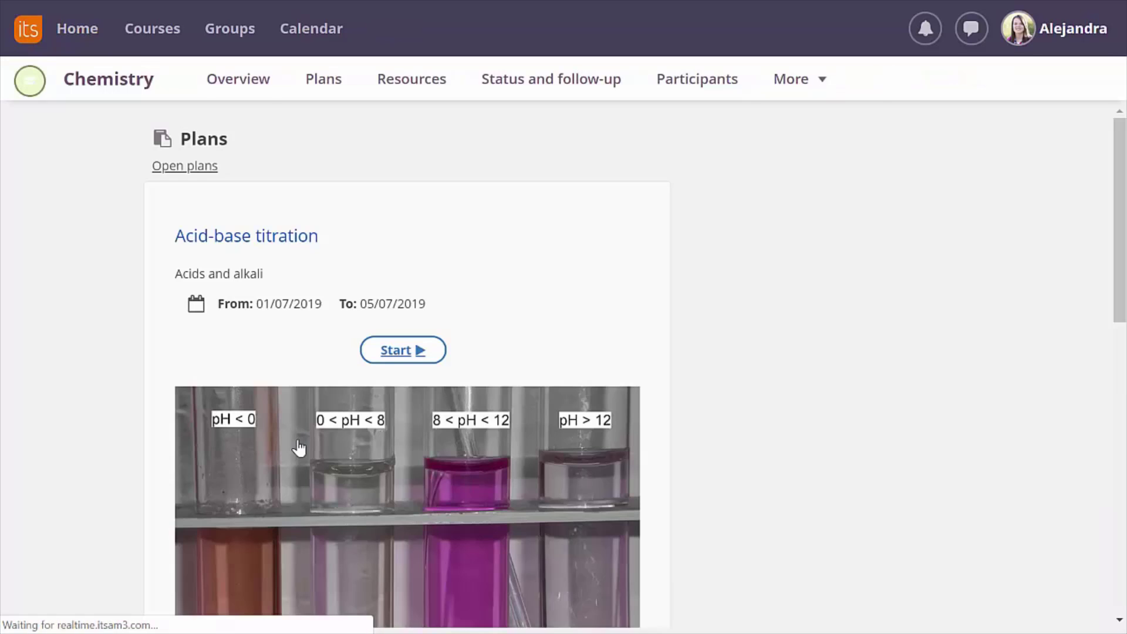
{"action": "scroll", "coordinate": [299, 448], "scroll_direction": "down", "scroll_amount": 8}
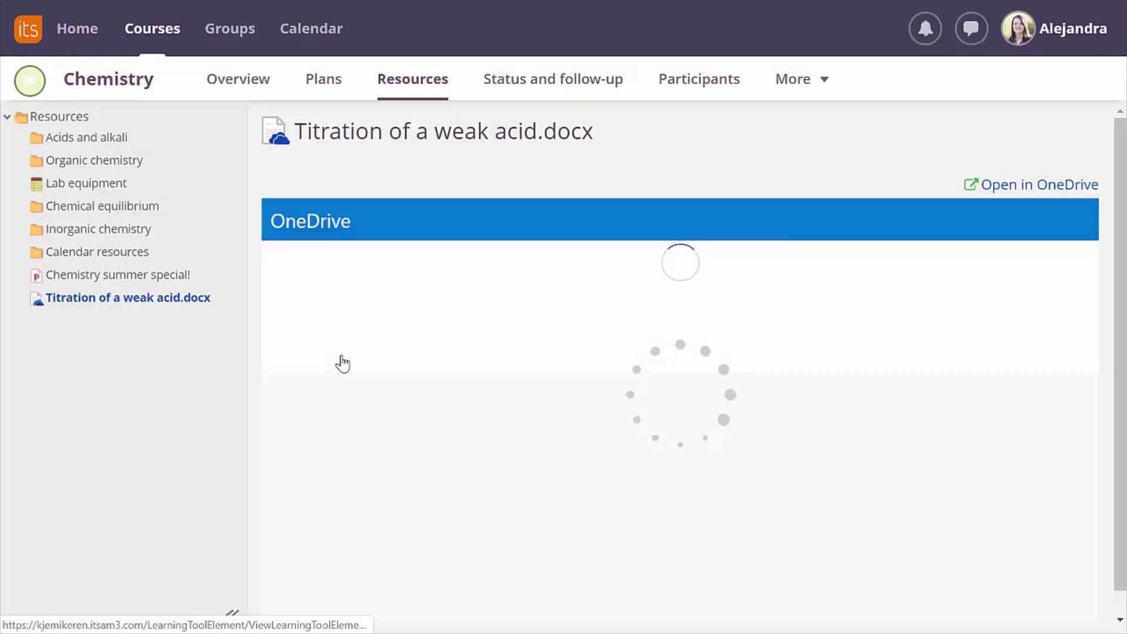
{"action": "left_click", "coordinate": [46, 80]}
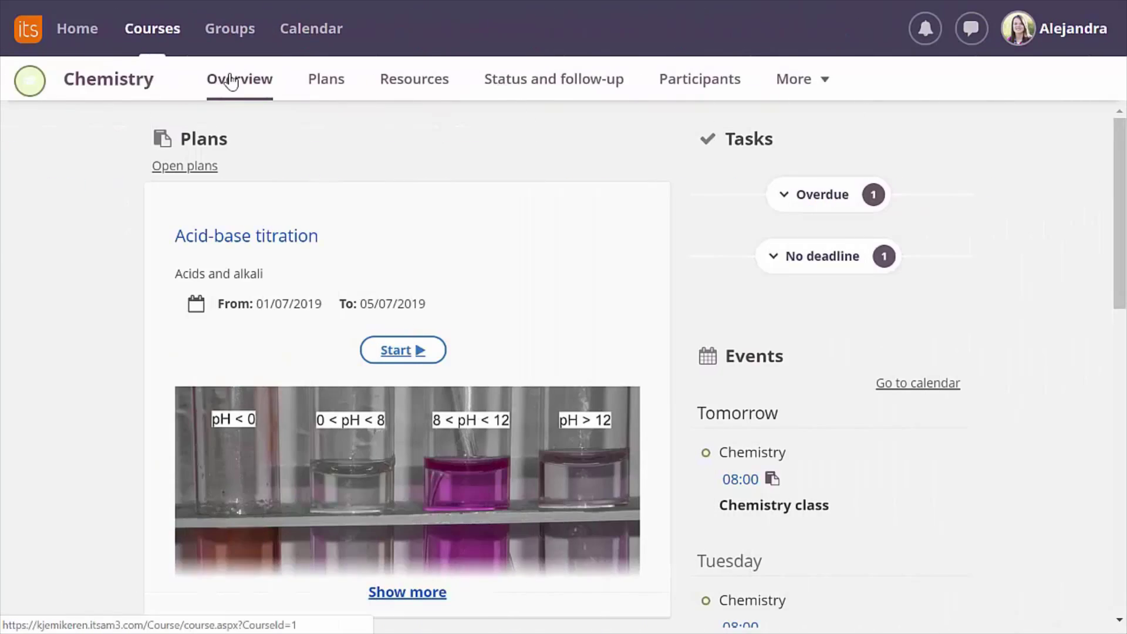
{"action": "scroll", "coordinate": [395, 252], "scroll_direction": "down", "scroll_amount": 10}
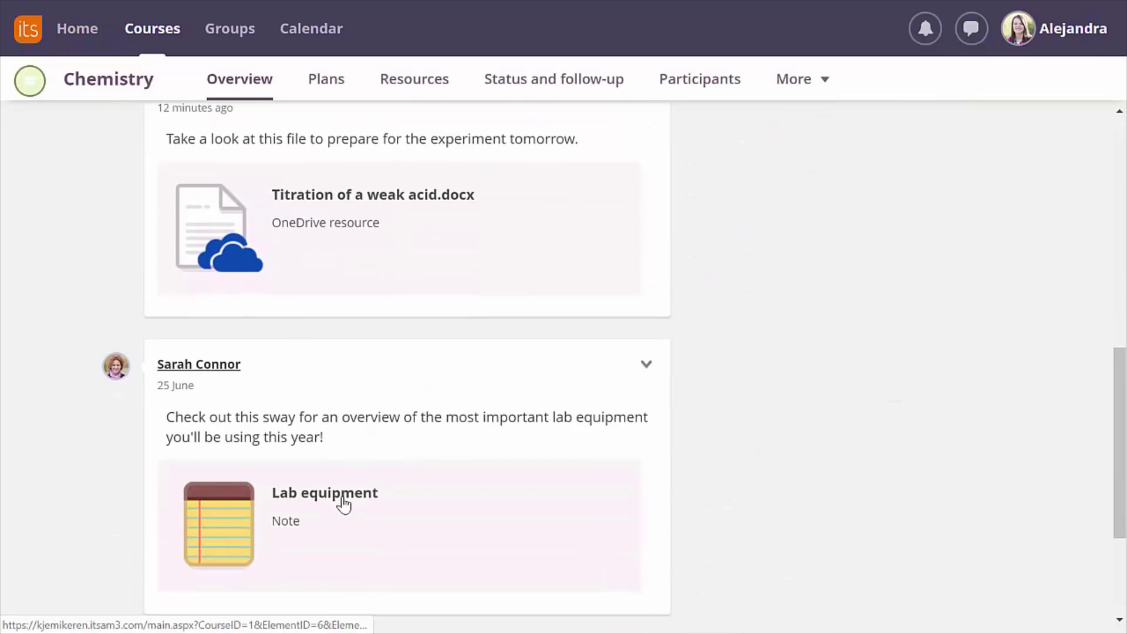
{"action": "left_click", "coordinate": [344, 503]}
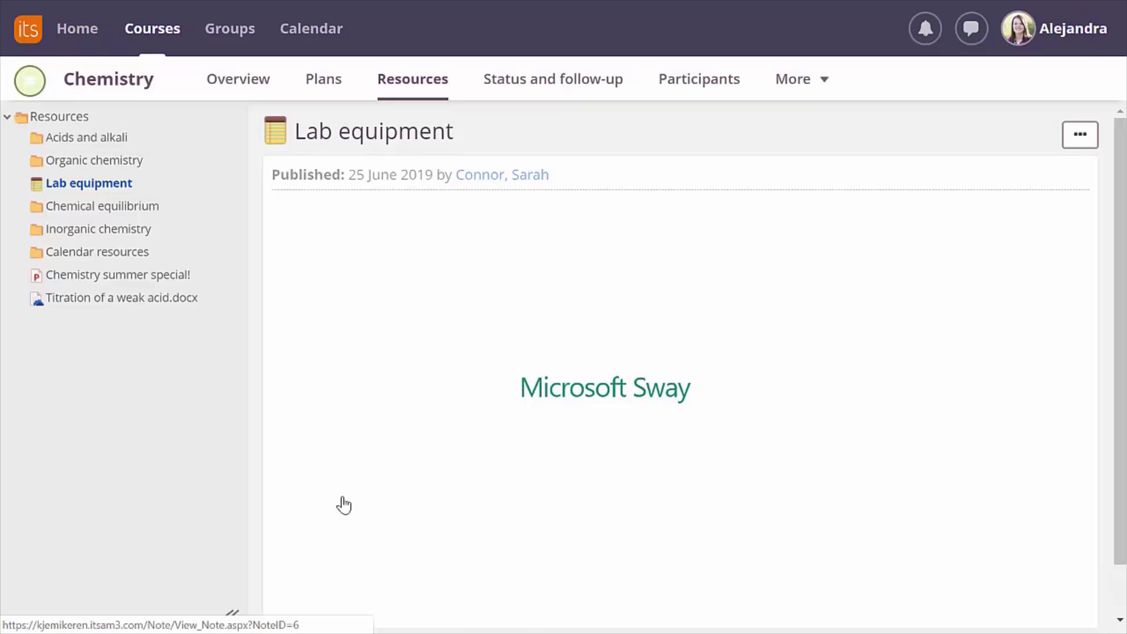
{"action": "scroll", "coordinate": [343, 503], "scroll_direction": "down", "scroll_amount": 5}
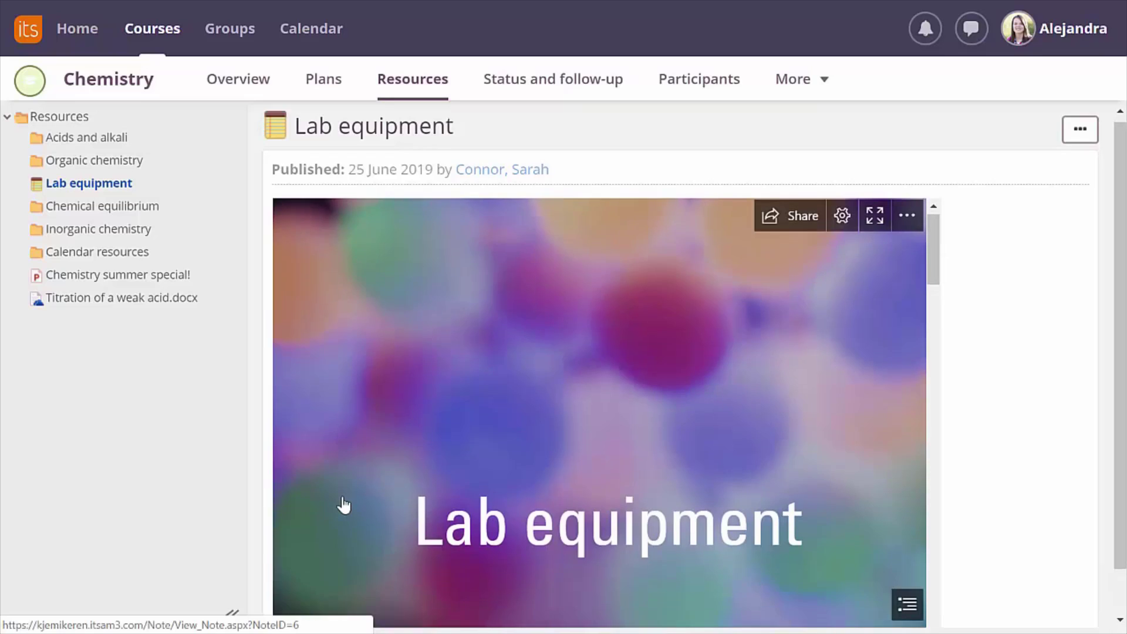
{"action": "scroll", "coordinate": [344, 503], "scroll_direction": "down", "scroll_amount": 5}
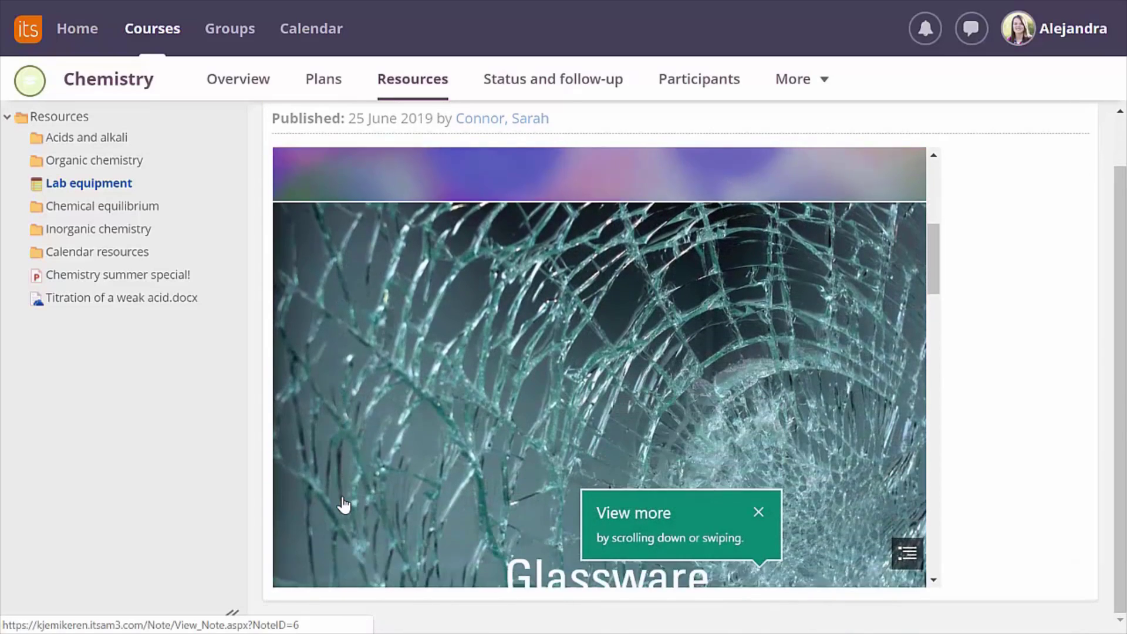
{"action": "scroll", "coordinate": [343, 503], "scroll_direction": "down", "scroll_amount": 2}
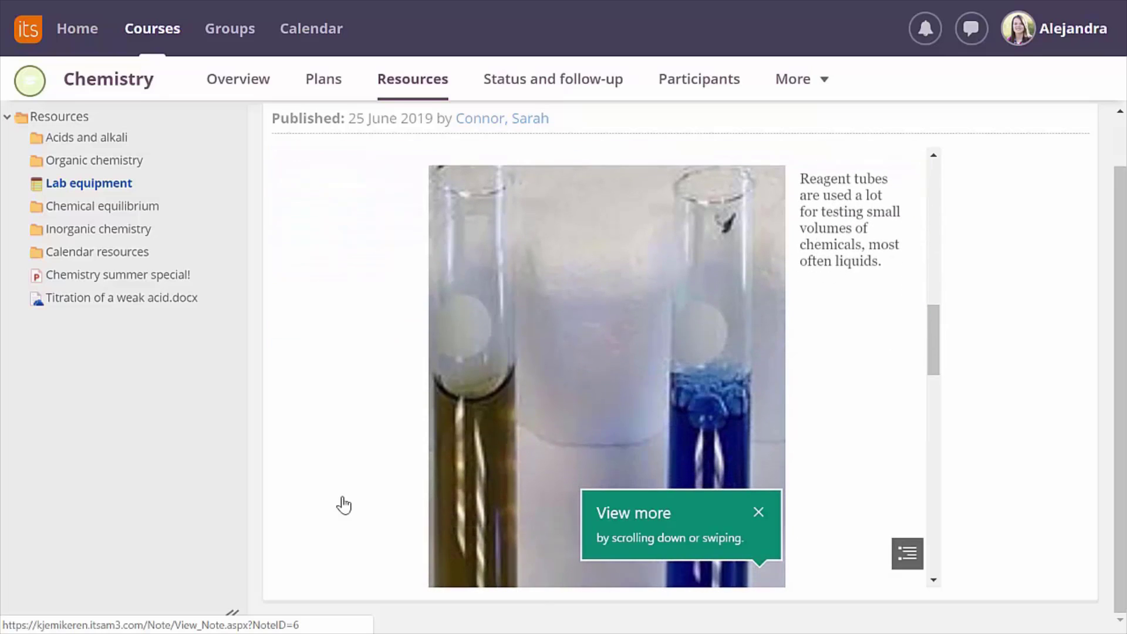
{"action": "scroll", "coordinate": [343, 504], "scroll_direction": "down", "scroll_amount": 3}
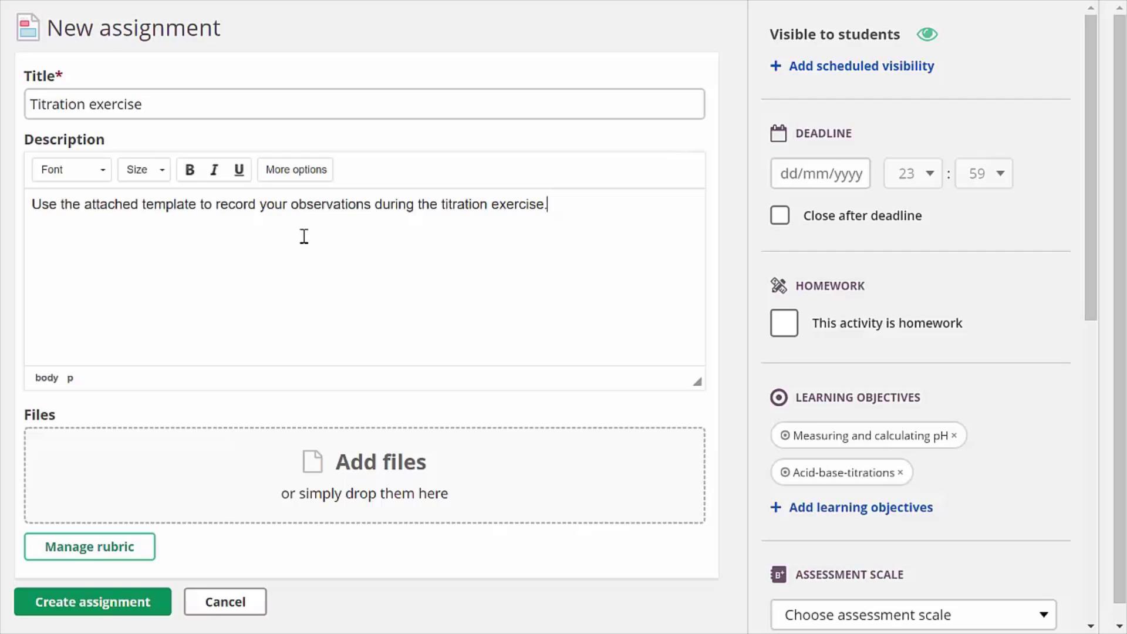
- Attach Template for titration.xlsx from the Chem123 OneDrive folder to the assignment
{"action": "left_click", "coordinate": [360, 456]}
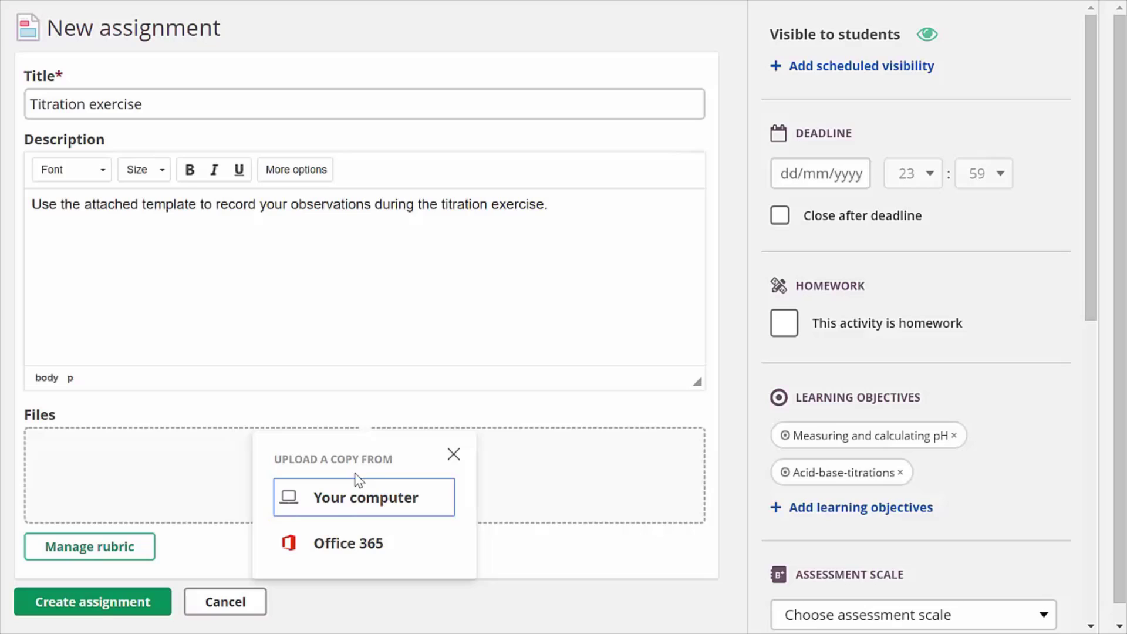
{"action": "left_click", "coordinate": [352, 543]}
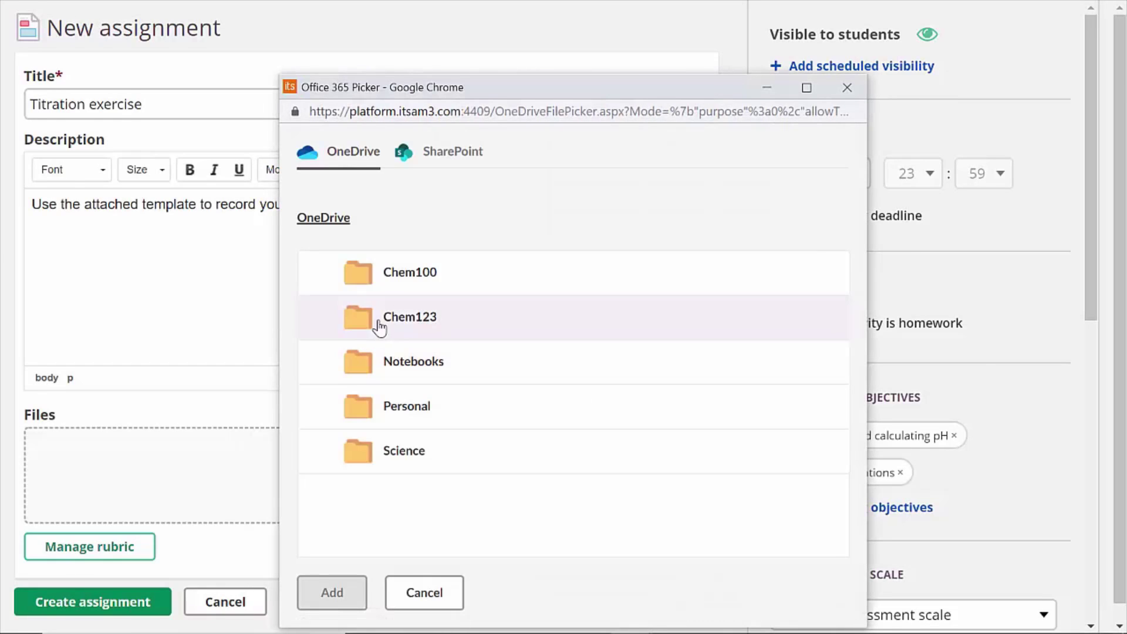
{"action": "left_click", "coordinate": [403, 311]}
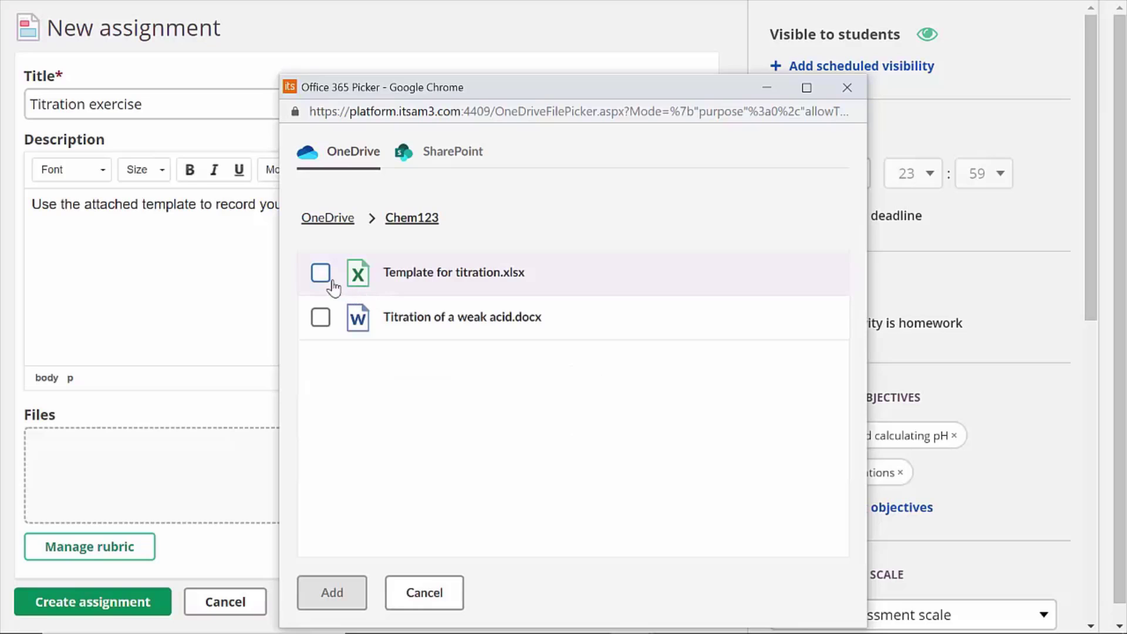
{"action": "left_click", "coordinate": [320, 274]}
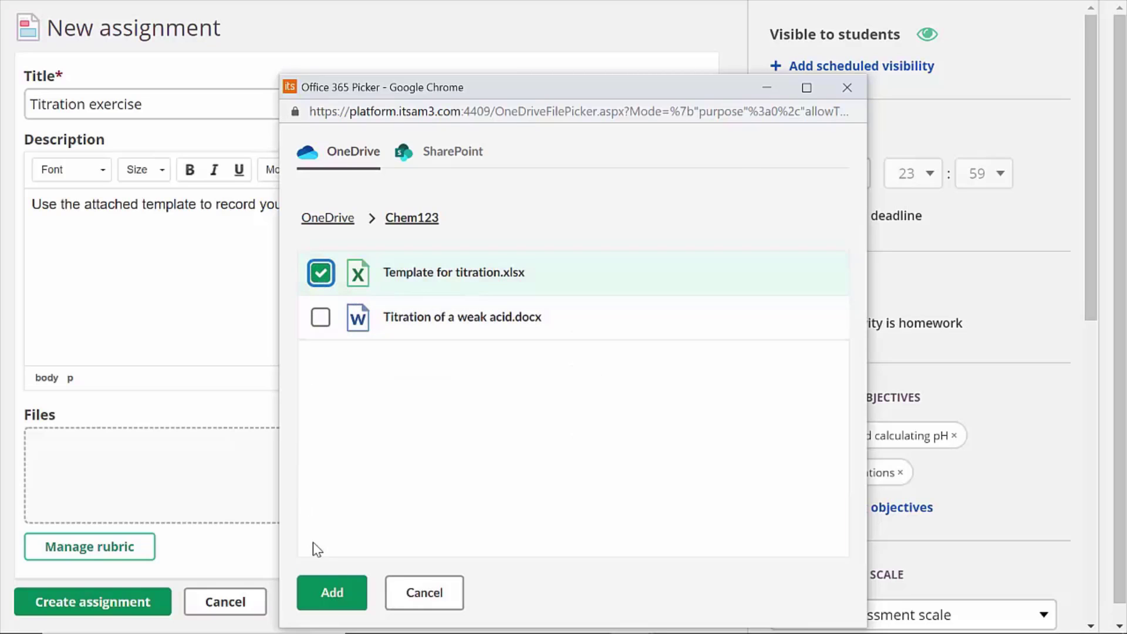
{"action": "left_click", "coordinate": [331, 593]}
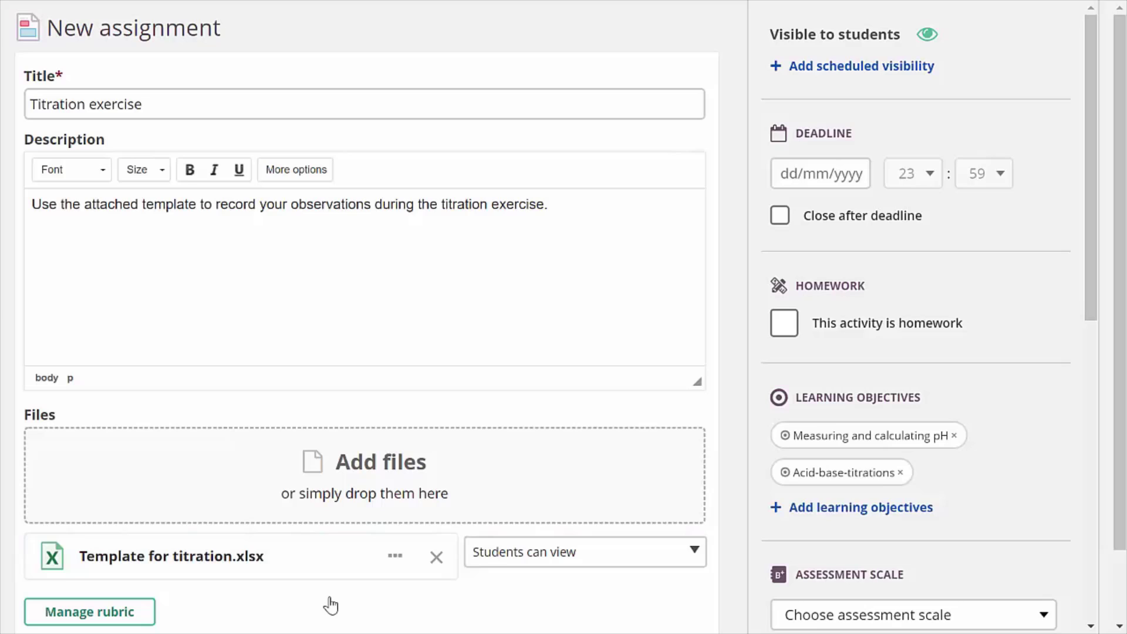
- Make a copy of the template for each student, set the 04/07/2019 08:00 deadline, and create the assignment
{"action": "left_click", "coordinate": [693, 561]}
{"action": "scroll", "coordinate": [693, 562], "scroll_direction": "down", "scroll_amount": 1}
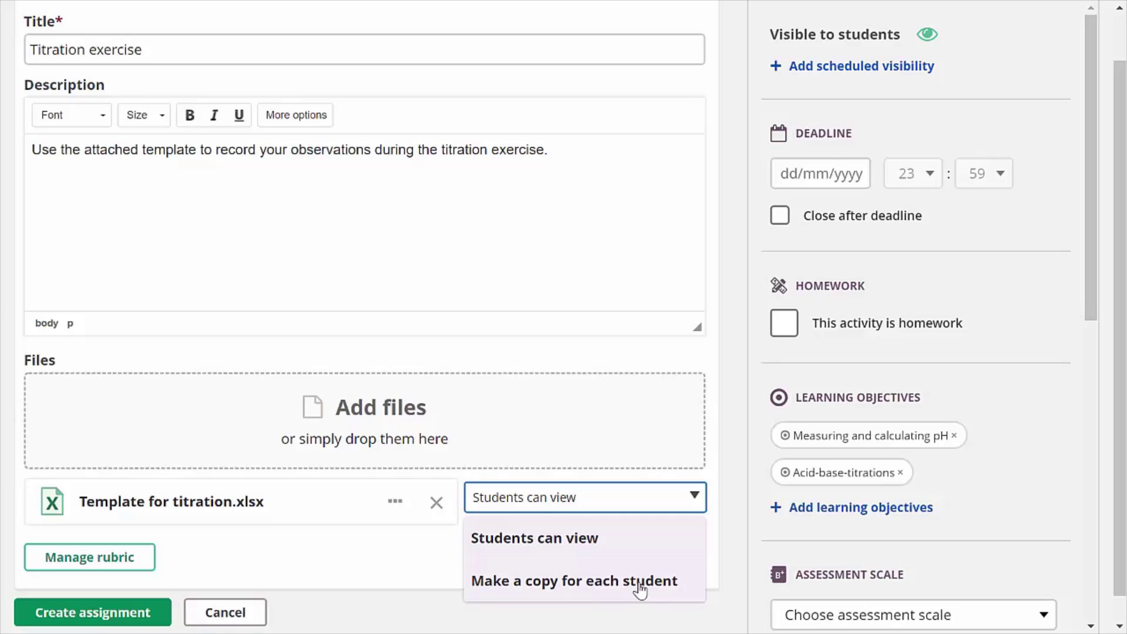
{"action": "left_click", "coordinate": [639, 587]}
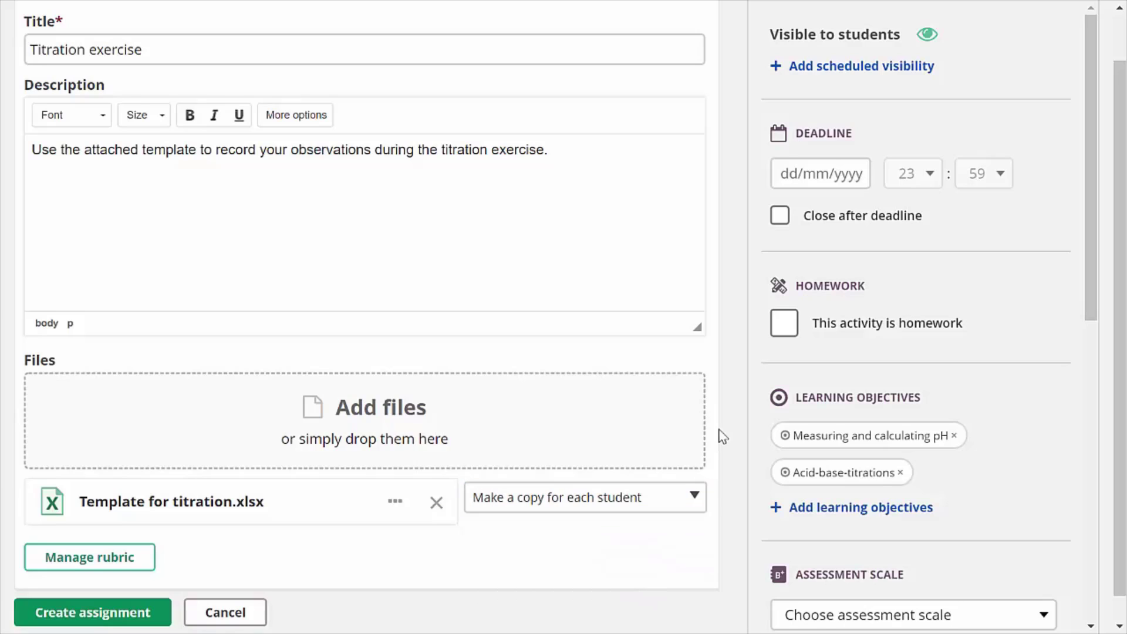
{"action": "left_click", "coordinate": [824, 176]}
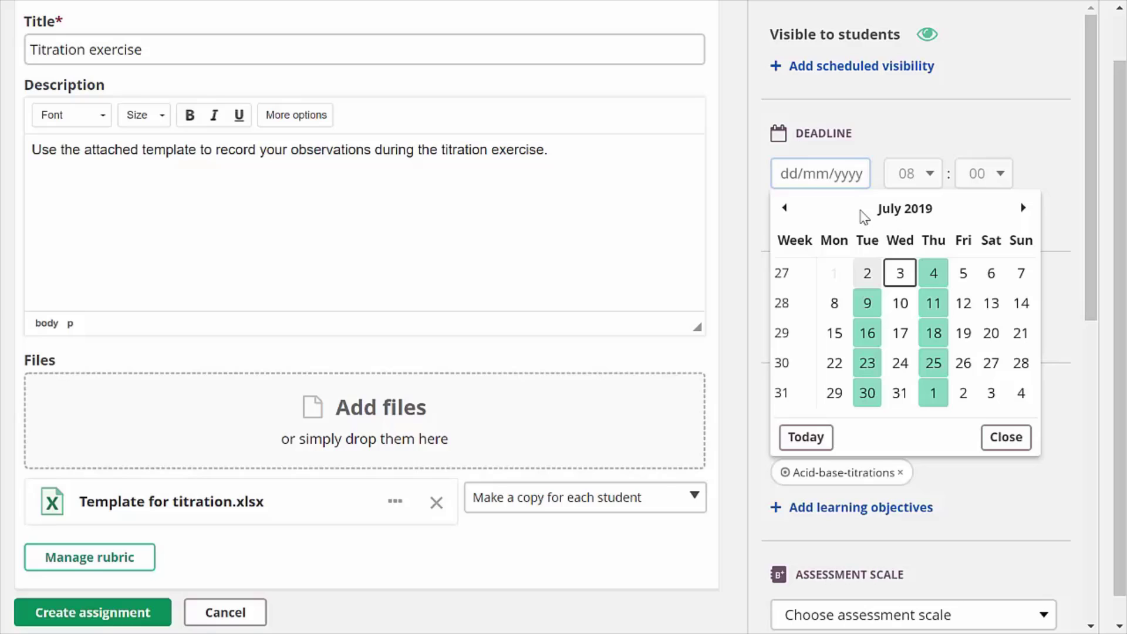
{"action": "left_click", "coordinate": [934, 274]}
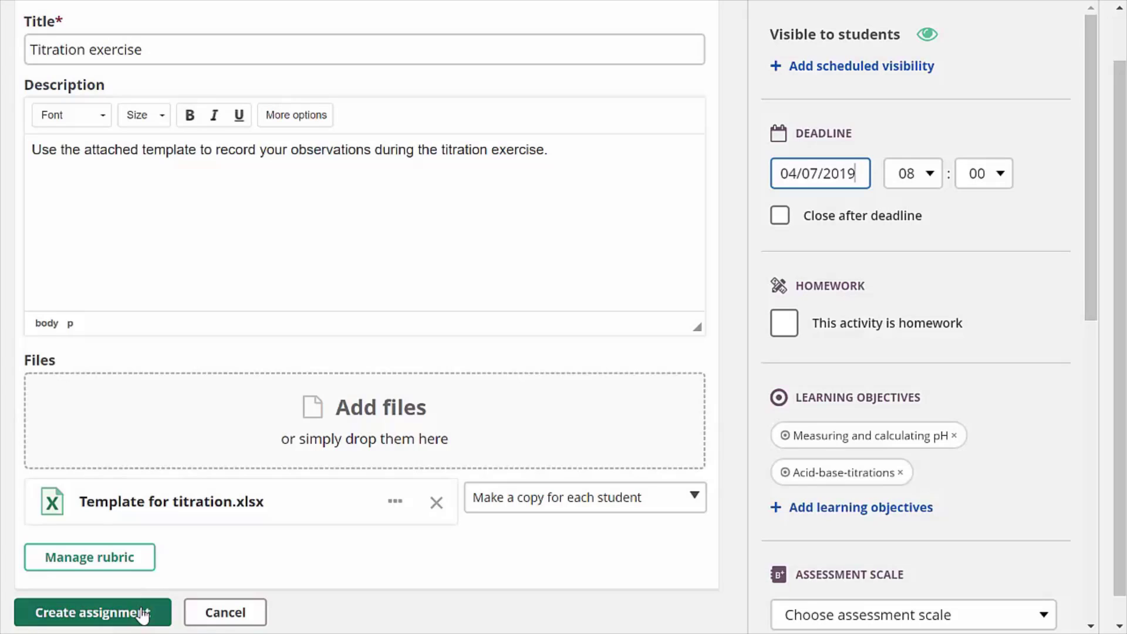
{"action": "left_click", "coordinate": [142, 614]}
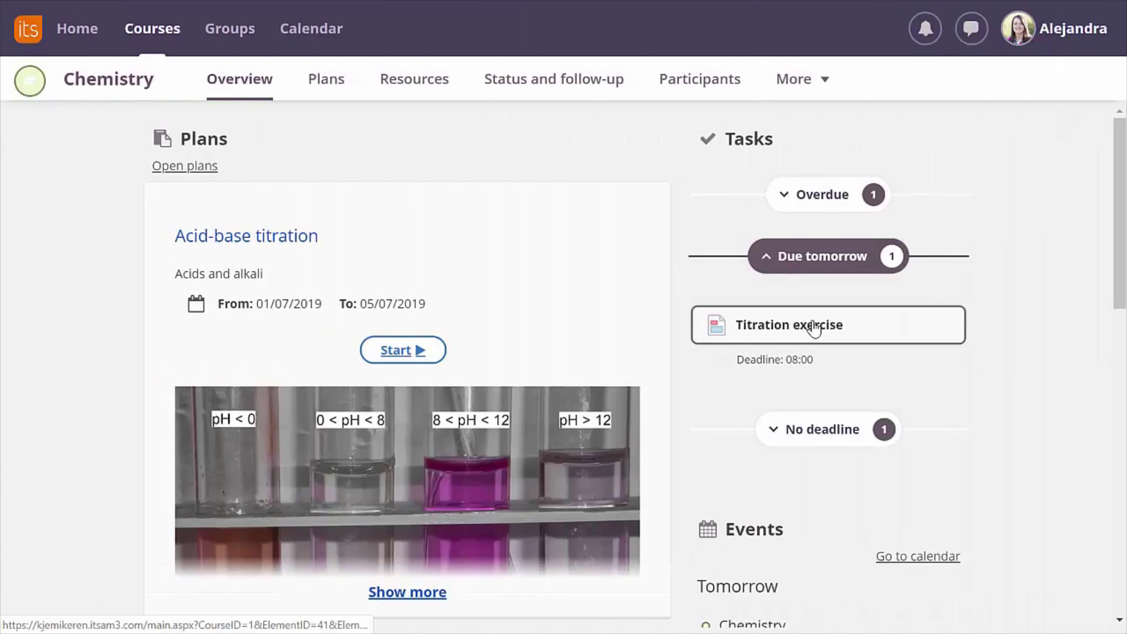
- As a student, open the Titration exercise answer spreadsheet and enter the ten volume and pH readings
{"action": "left_click", "coordinate": [814, 328]}
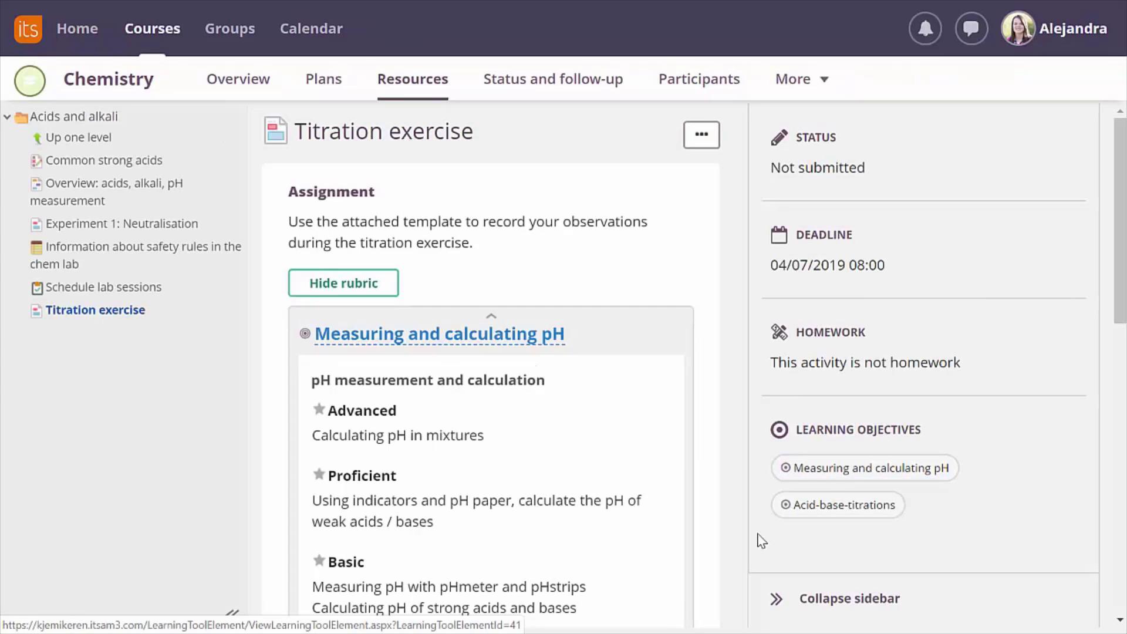
{"action": "left_click", "coordinate": [779, 607]}
{"action": "scroll", "coordinate": [784, 611], "scroll_direction": "down", "scroll_amount": 6}
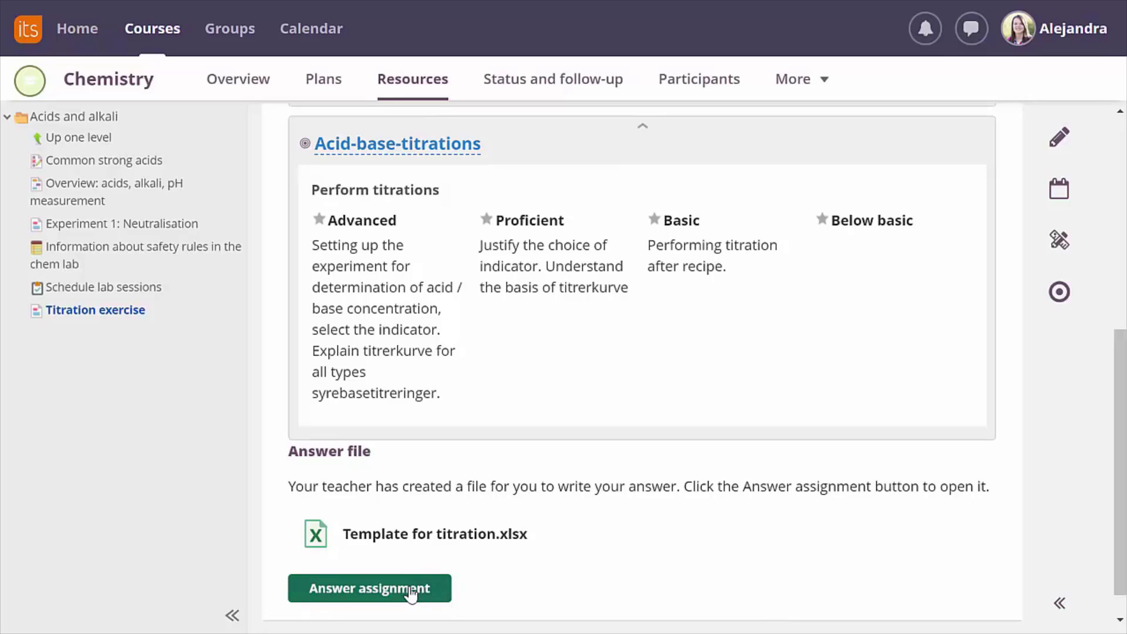
{"action": "left_click", "coordinate": [410, 589]}
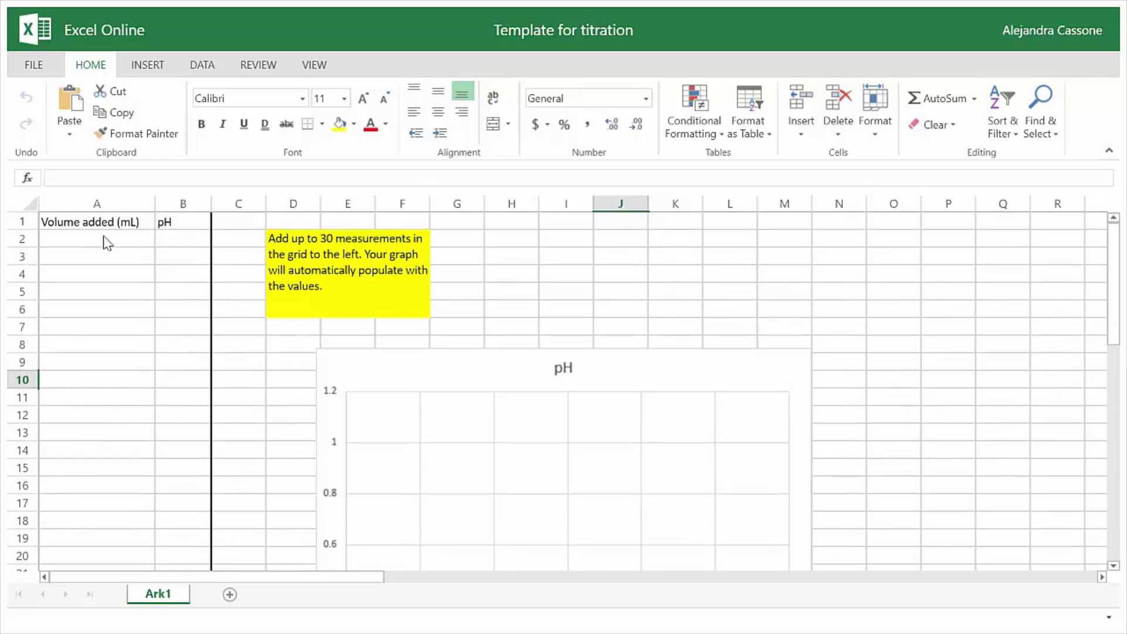
{"action": "left_click", "coordinate": [92, 233]}
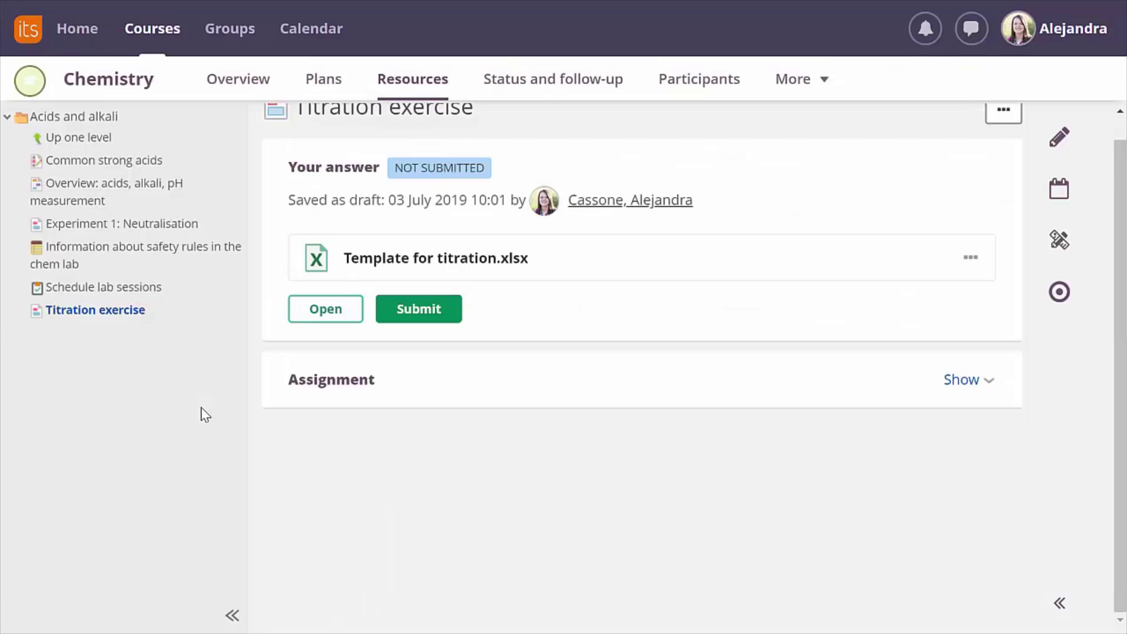
- Submit the answer, then as teacher review it and add feedback about adding alkaline solution more slowly near the end point
{"action": "left_click", "coordinate": [421, 317]}
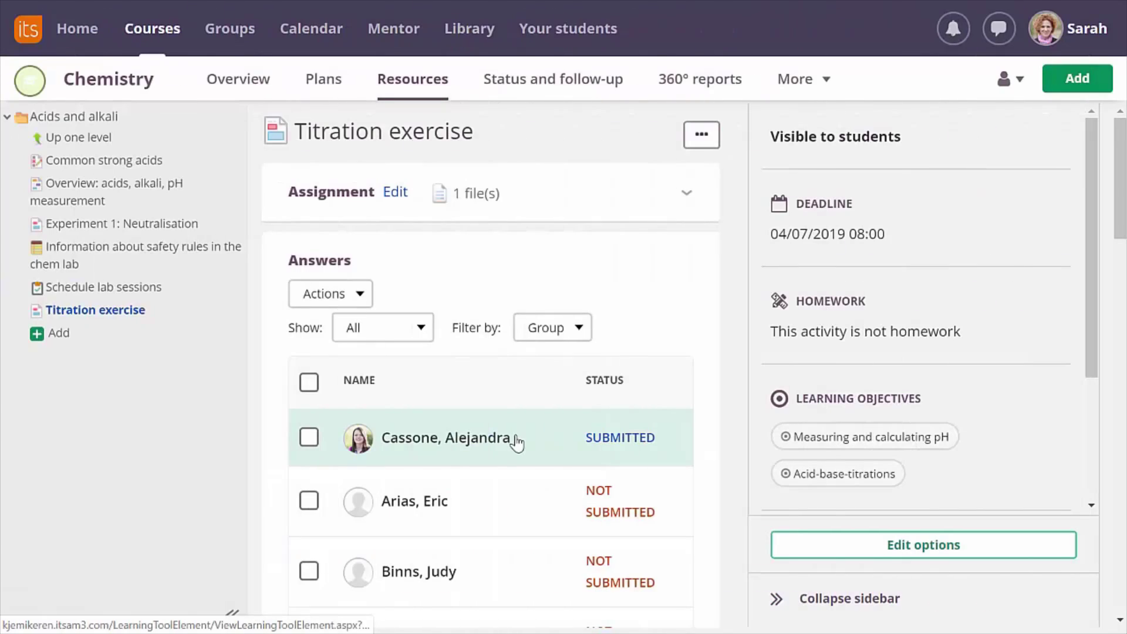
{"action": "left_click", "coordinate": [516, 443]}
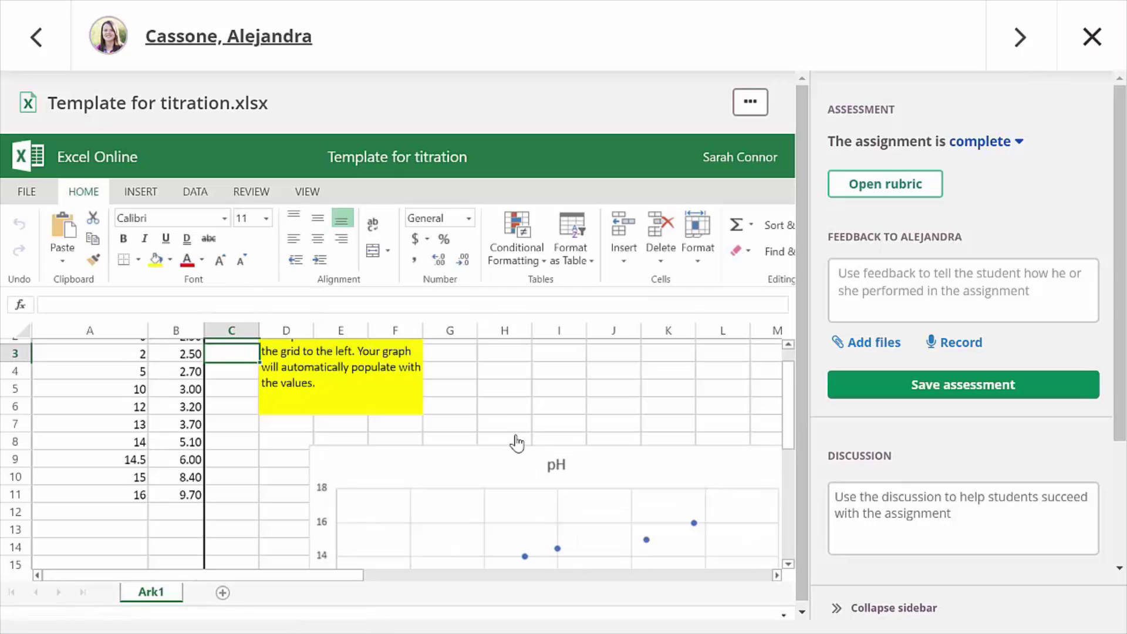
{"action": "scroll", "coordinate": [515, 434], "scroll_direction": "down", "scroll_amount": 8}
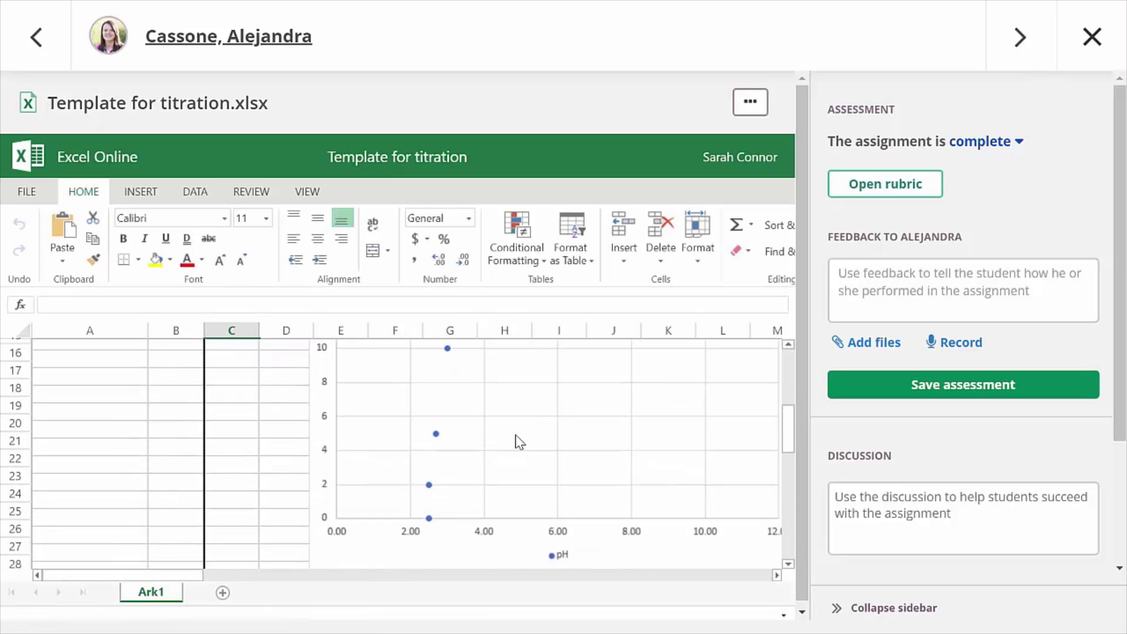
{"action": "scroll", "coordinate": [515, 435], "scroll_direction": "up", "scroll_amount": 8}
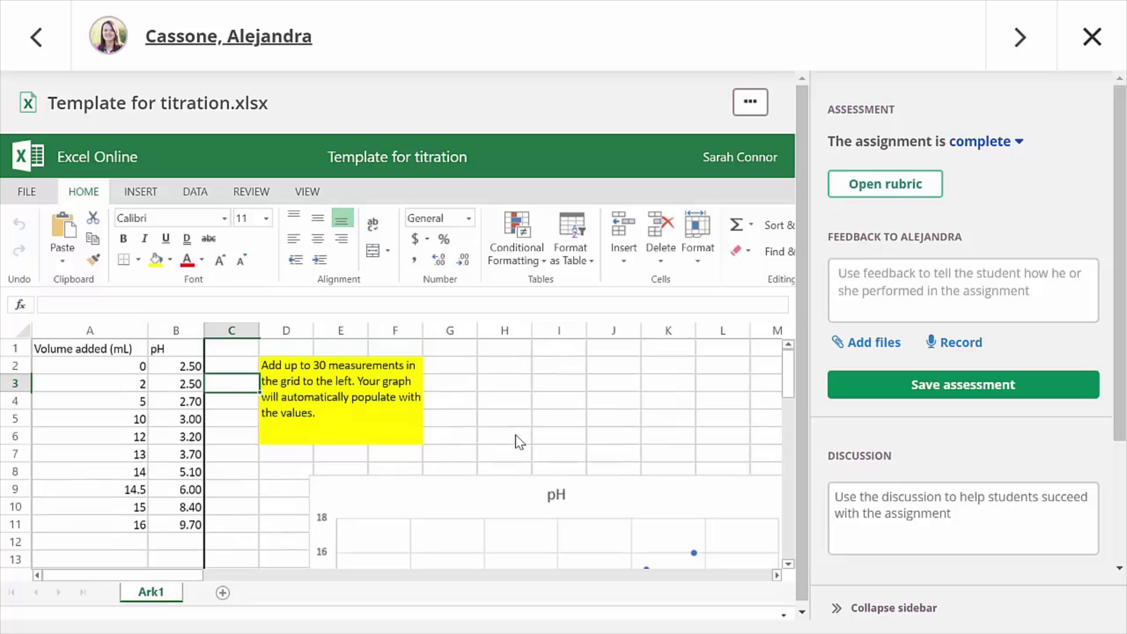
{"action": "left_click", "coordinate": [929, 290]}
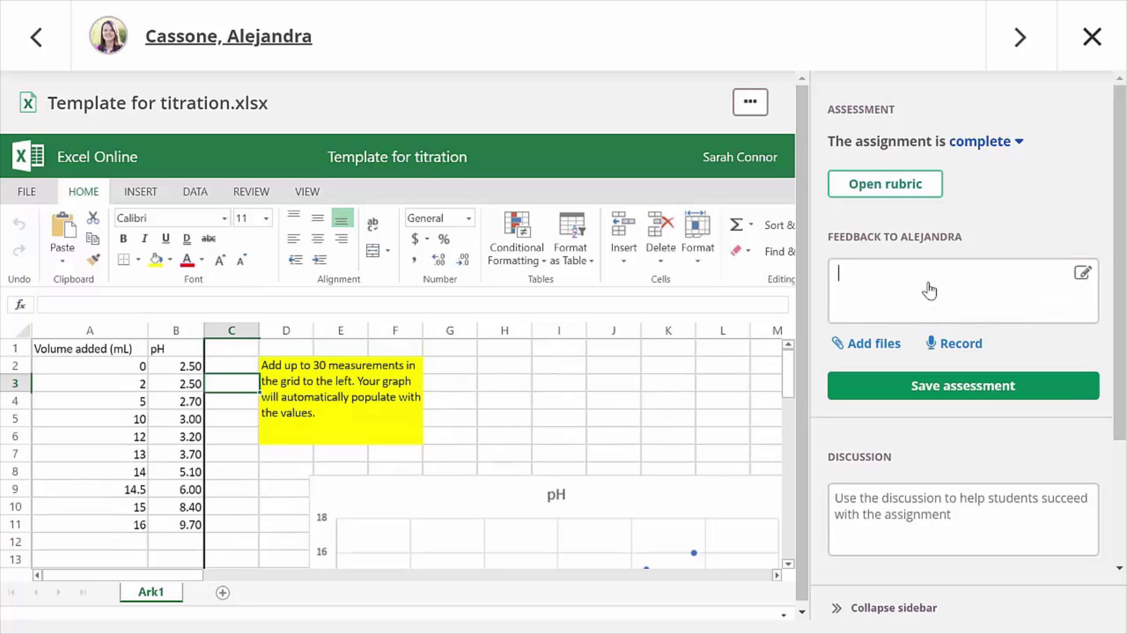
{"action": "type", "text": "Next time, make sure to add your alkaline solution more slowly when you get close to the end point."}
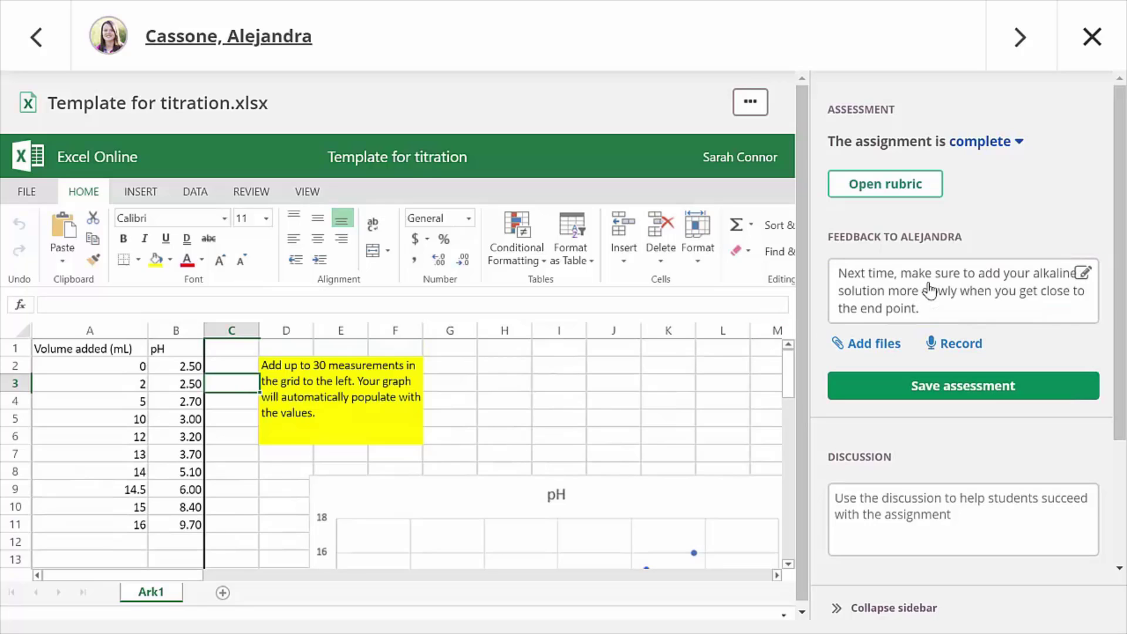